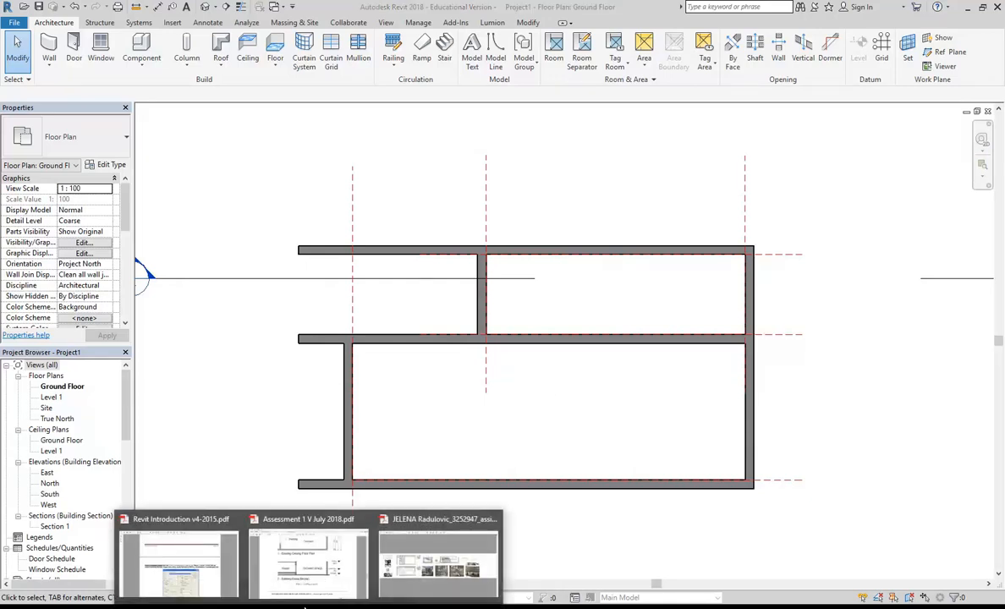
- Check the existing cross section in the Assessment 1 V July 2018 PDF, and open the South elevation and Section 1 views in Revit
left_click(288, 545)
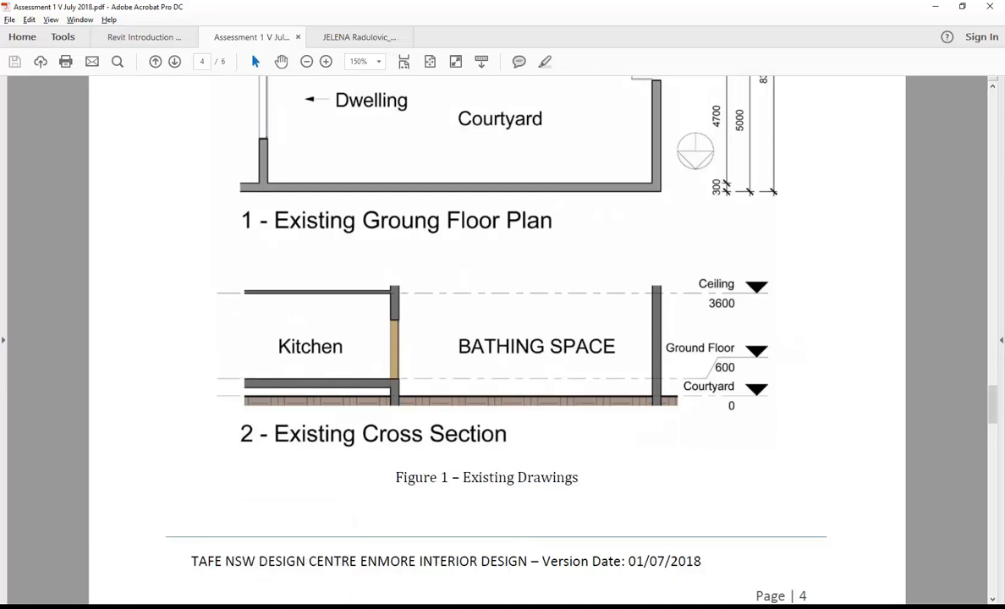
left_click(330, 606)
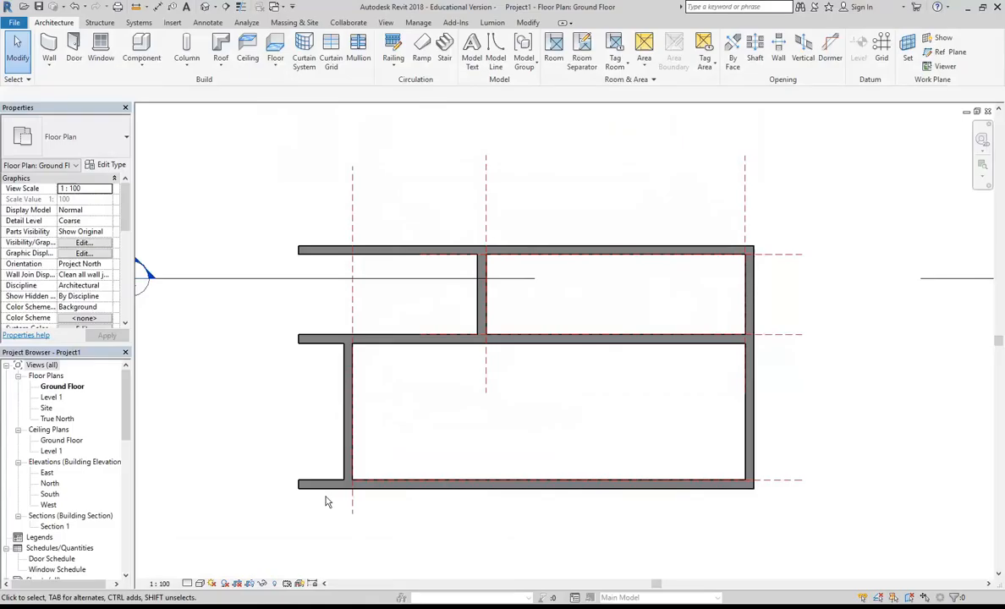
double_click(48, 496)
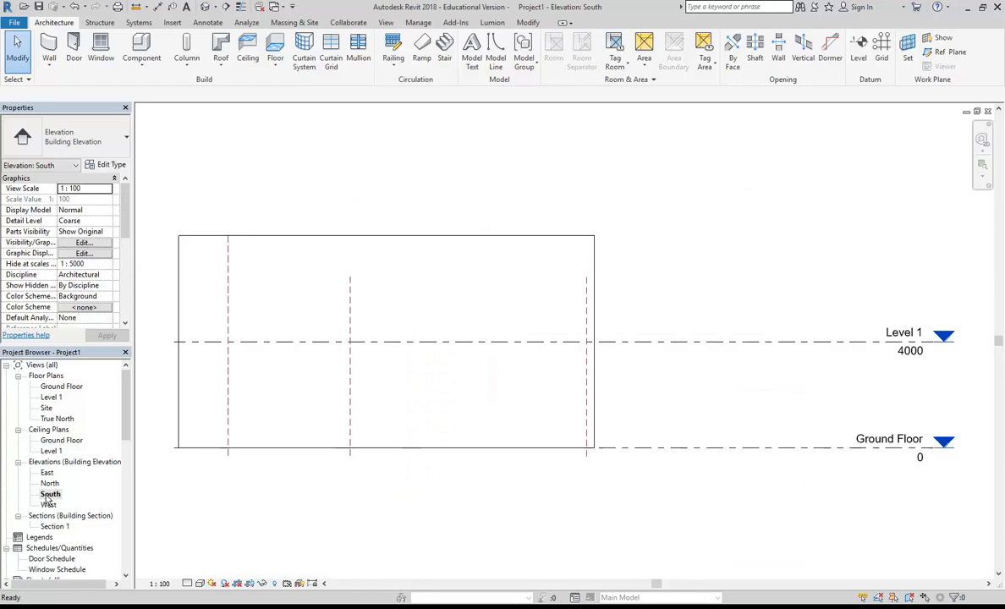
scroll(454, 505, "down", 1)
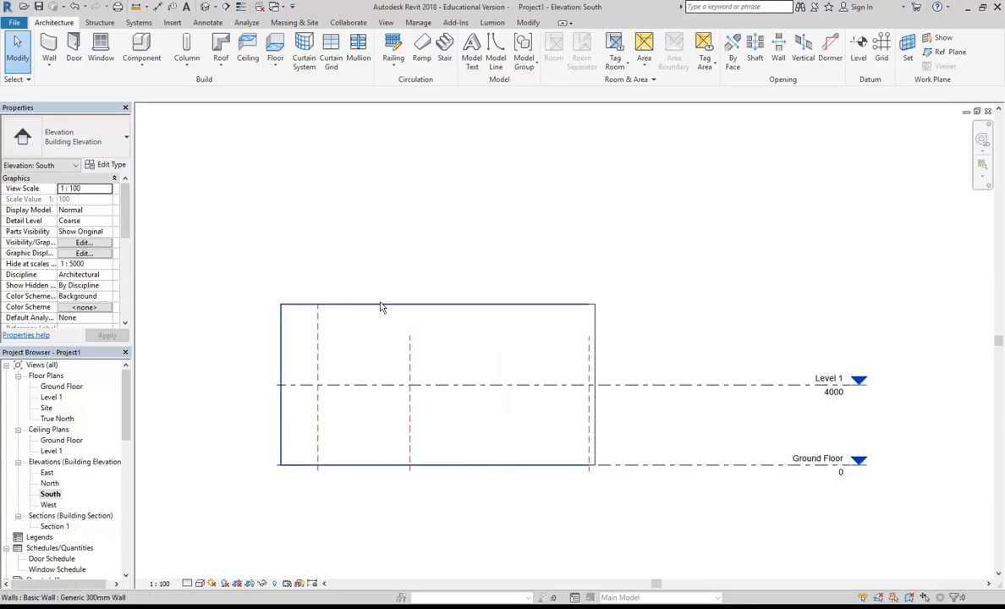
double_click(53, 526)
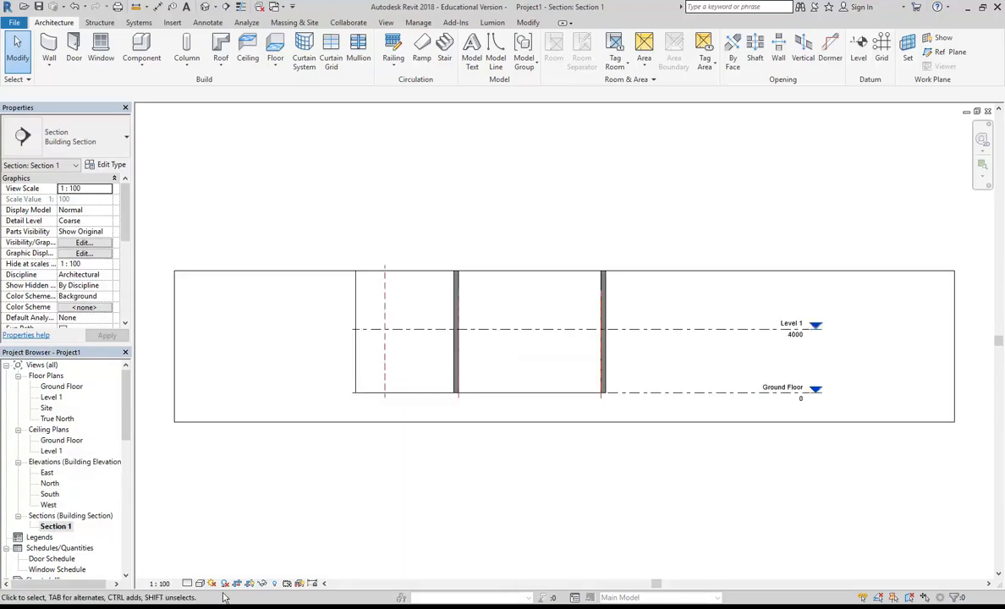
- Switch to the assessment PDF, read the level names and heights on the Existing Cross Section, and return to Revit
left_click(337, 607)
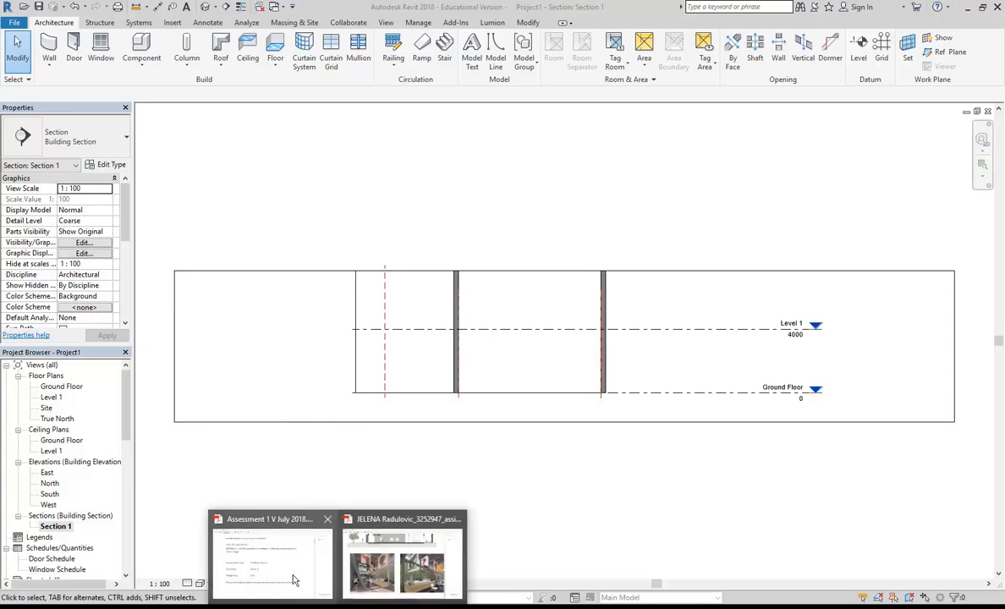
mouse_move(315, 607)
mouse_move(291, 571)
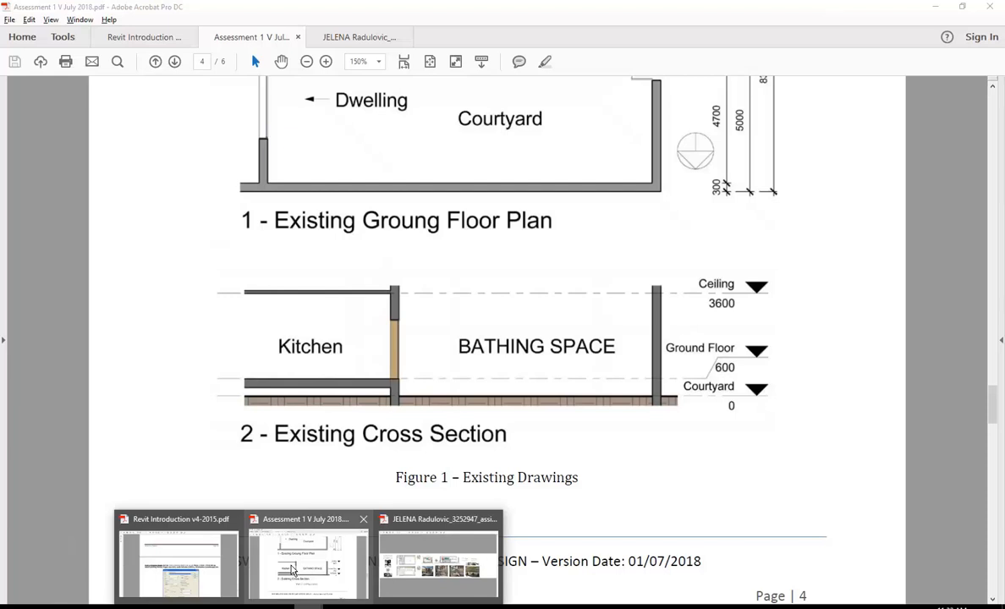
left_click(292, 571)
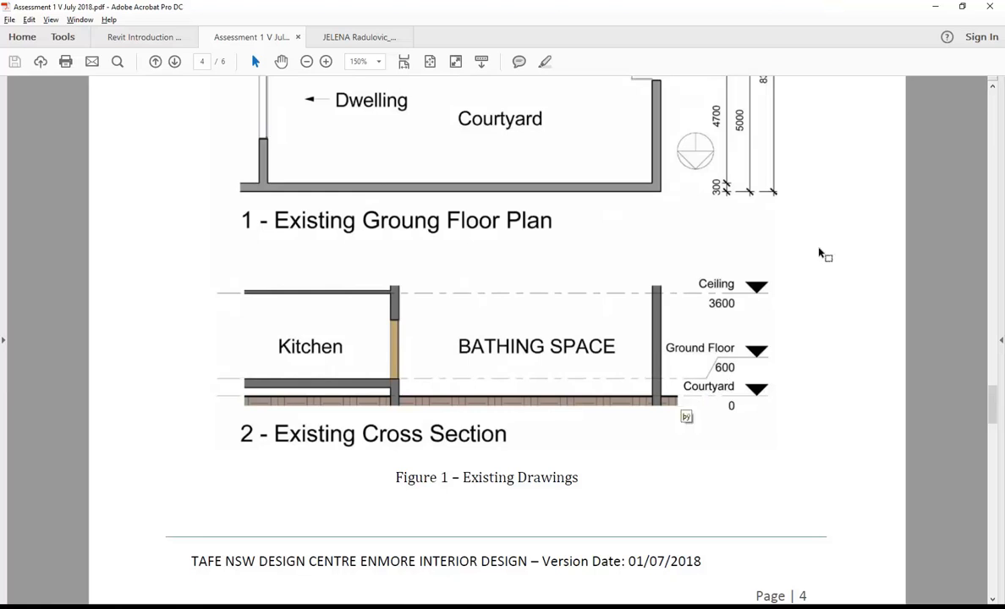
left_click(939, 7)
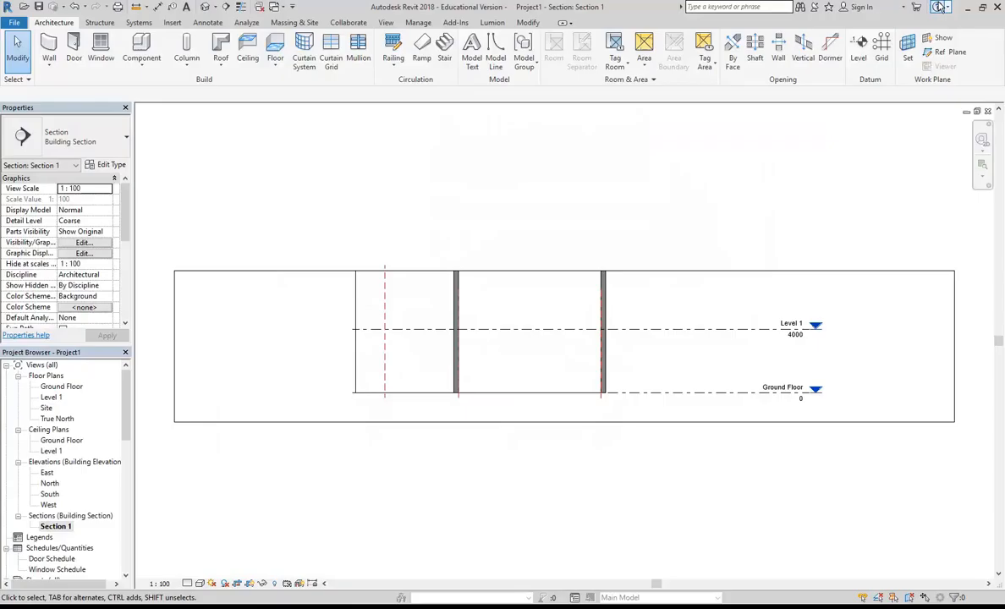
- Rename the Ground Floor level at elevation 0 as Courtyard, including its corresponding views
scroll(551, 347, "up", 3)
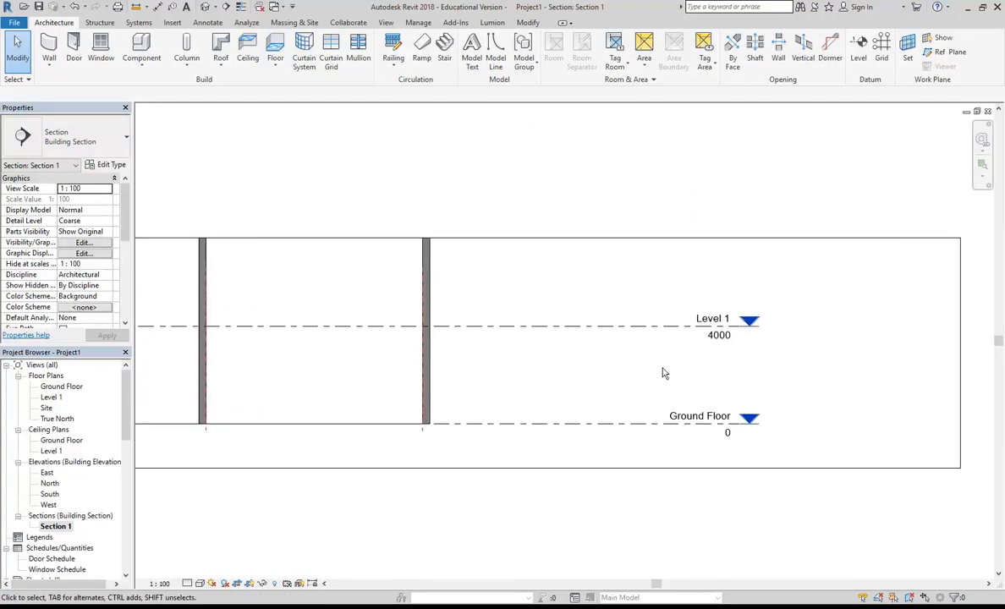
scroll(603, 401, "down", 3)
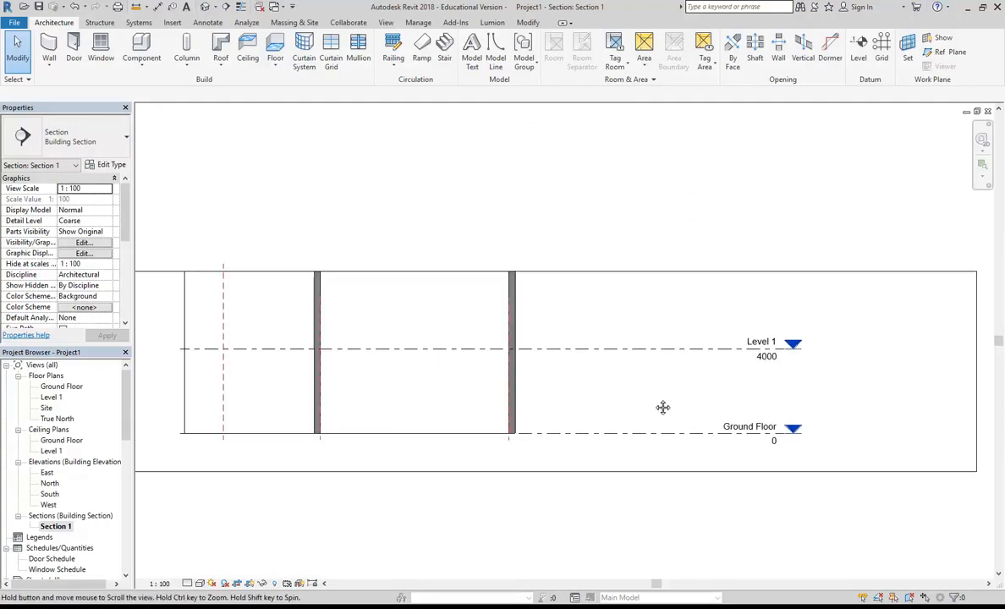
scroll(791, 440, "up", 2)
scroll(641, 472, "up", 2)
left_click(677, 441)
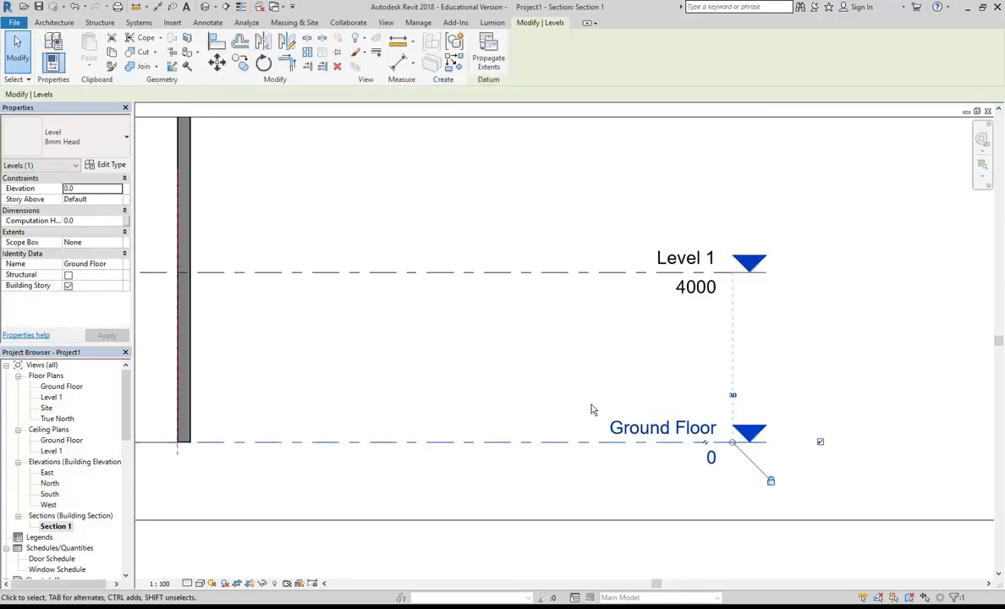
left_click(542, 394)
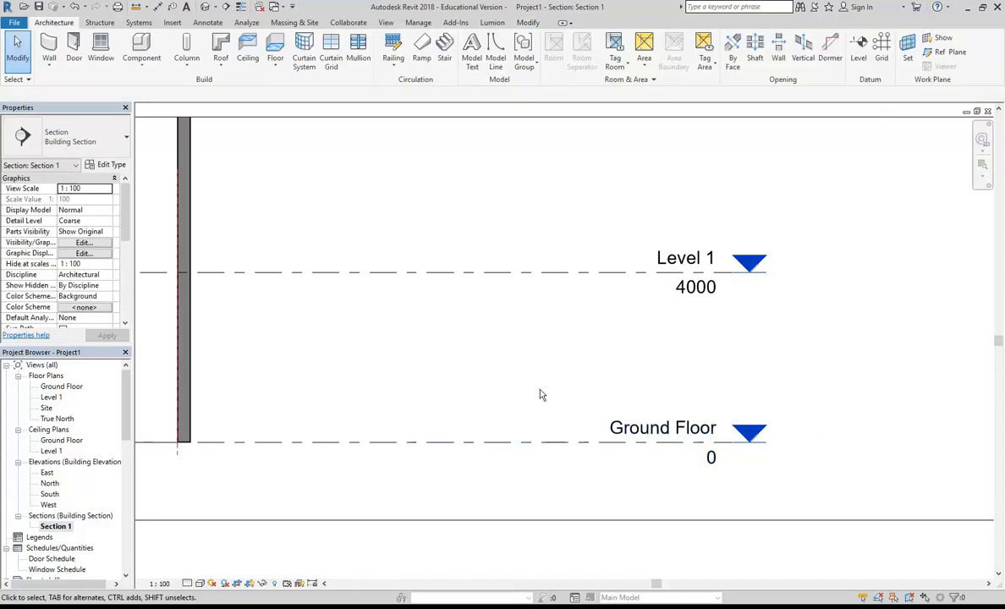
left_click(612, 429)
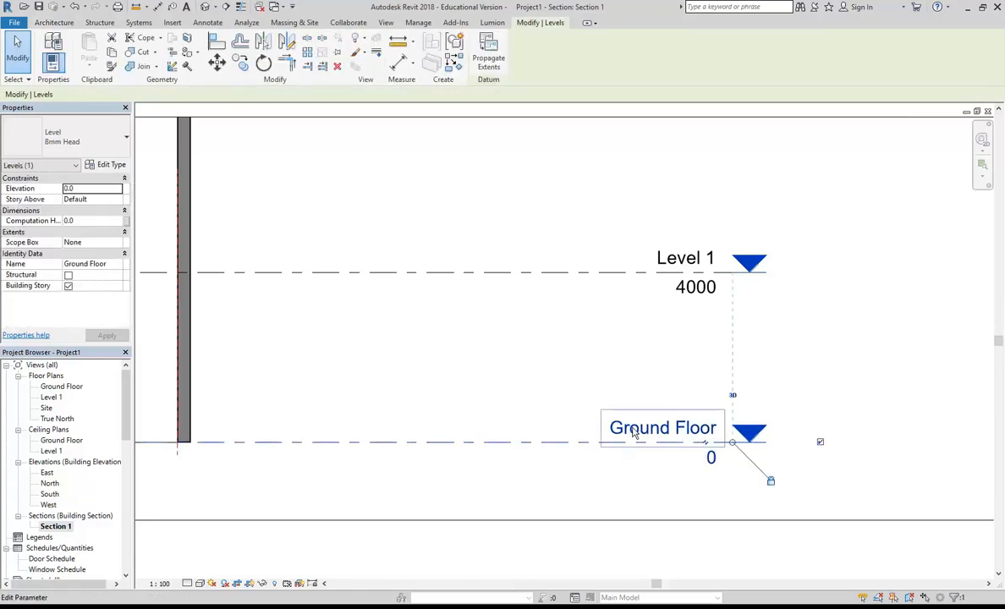
left_click(630, 432)
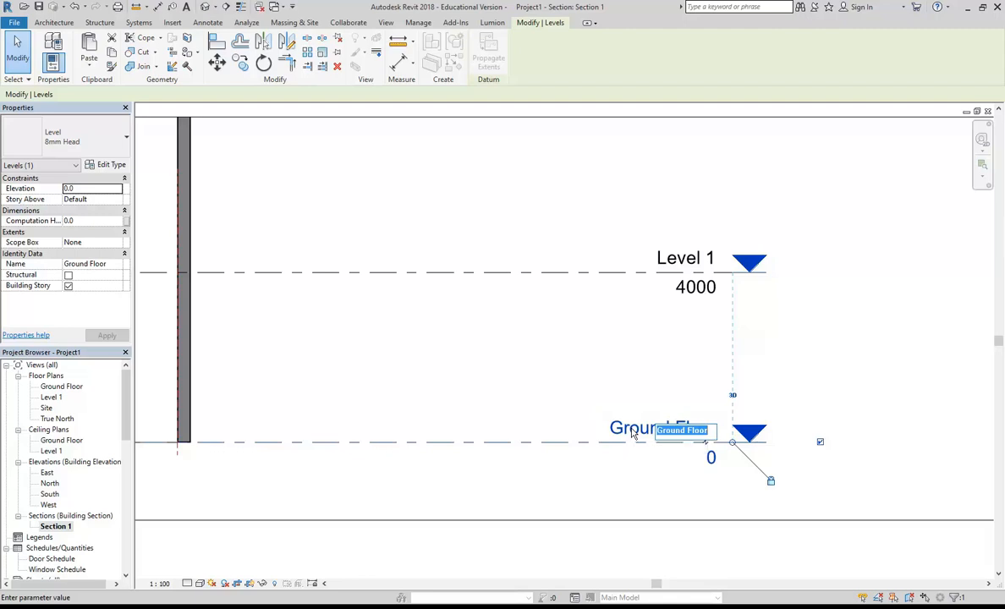
type("courtyard")
key("Return")
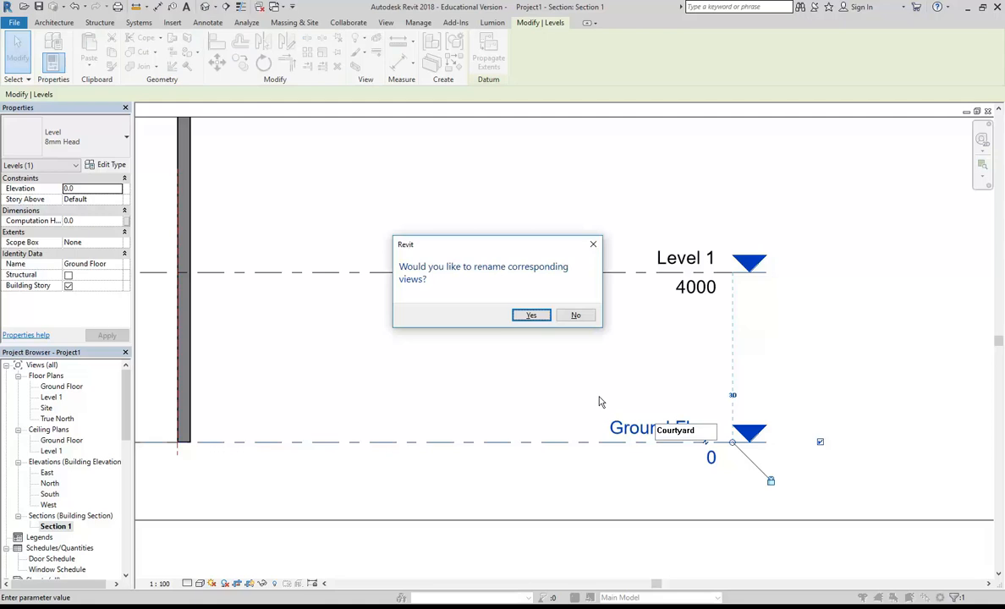
left_click(524, 316)
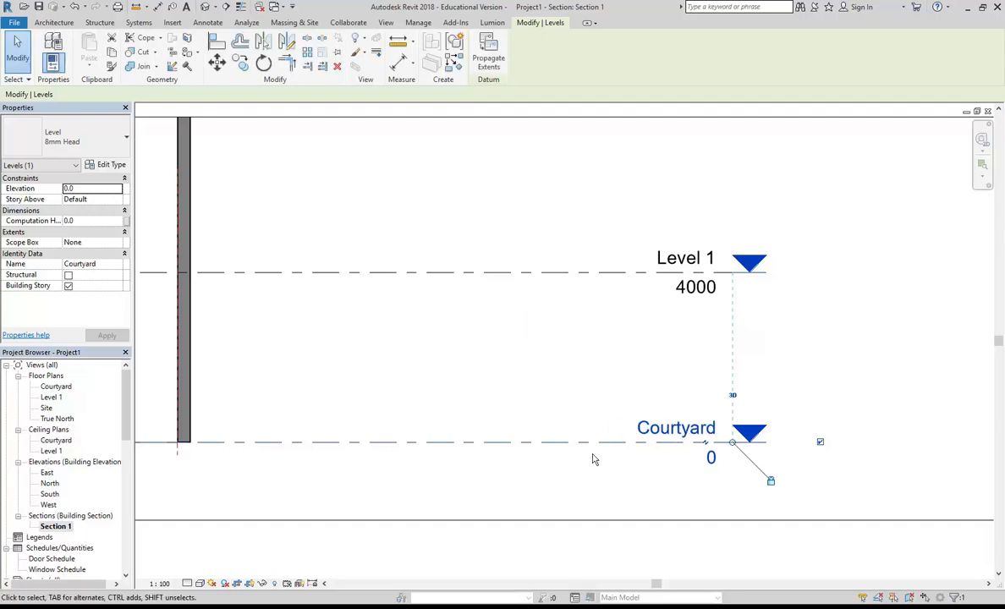
left_click(464, 330)
- Dismiss the save reminder and draw a new level 1500 above the Courtyard level, across the full width of the section
scroll(463, 329, "down", 2)
scroll(464, 326, "down", 1)
middle_click_drag(471, 339, 697, 412)
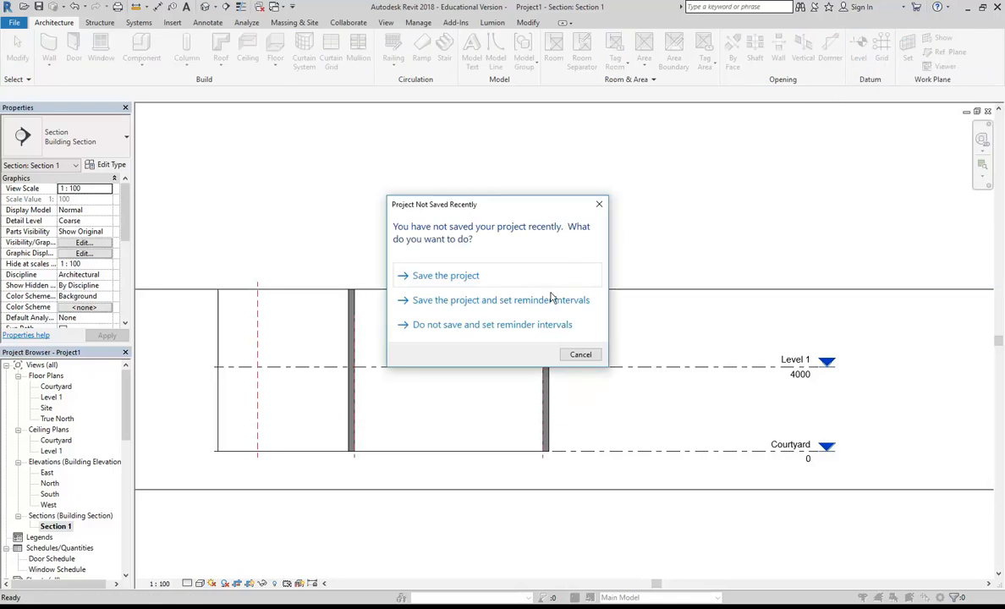
left_click(577, 353)
middle_click_drag(271, 393, 279, 388)
scroll(247, 395, "down", 1)
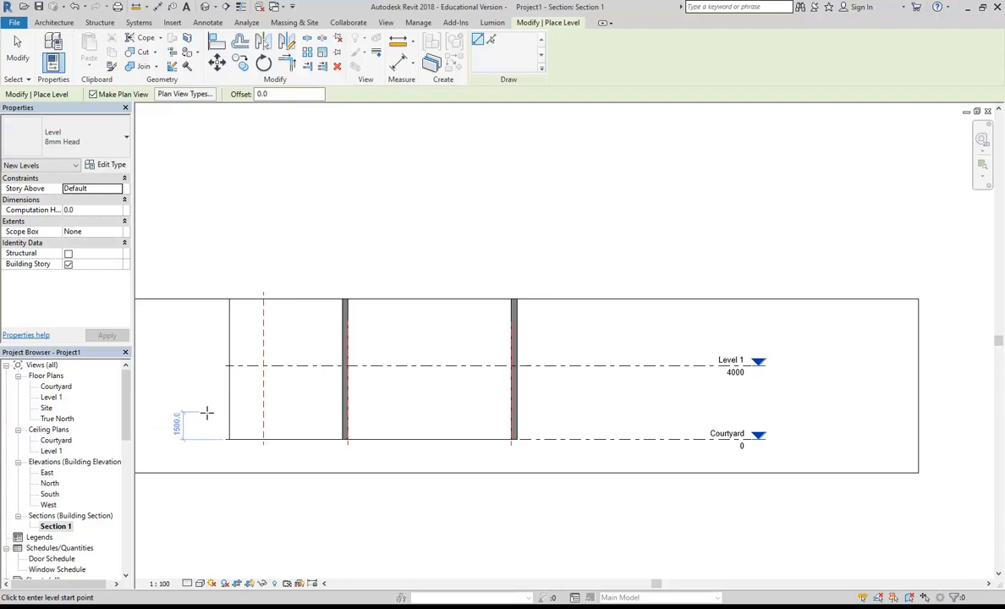
left_click(208, 411)
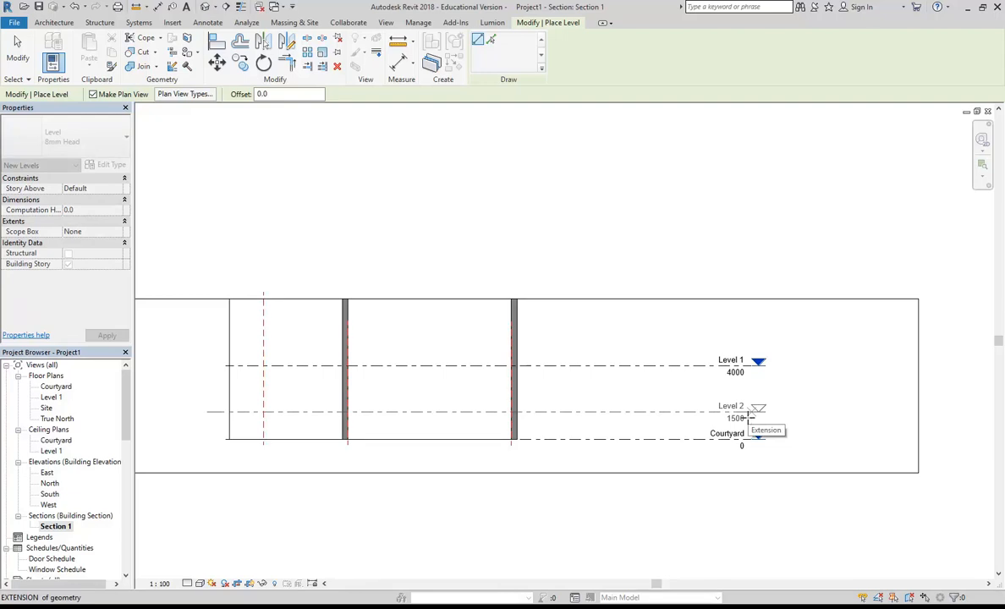
left_click(751, 414)
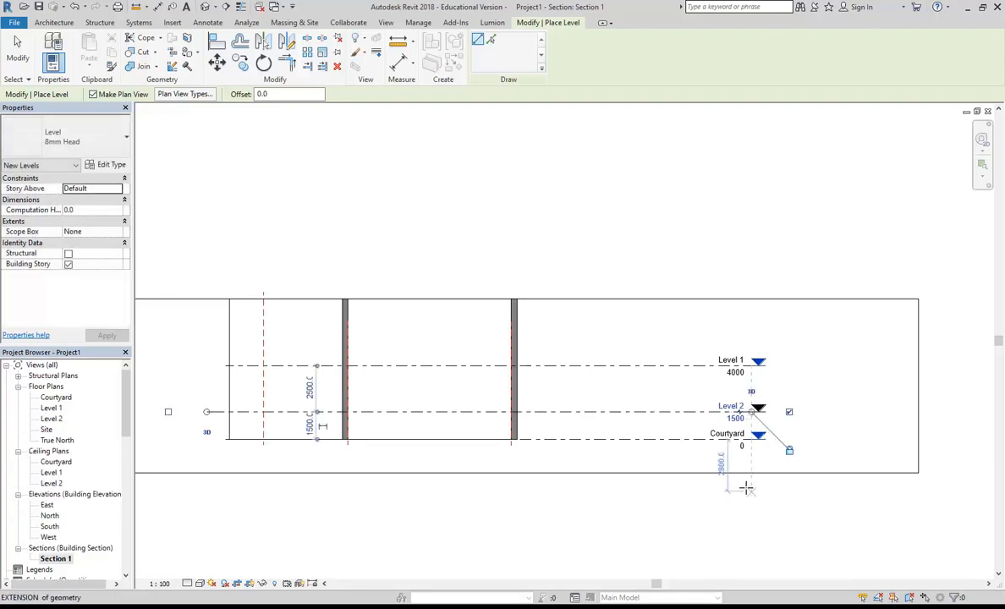
- Rename the new level between Courtyard and Level 1 as Ground Floor, including its corresponding views
scroll(748, 430, "up", 3)
scroll(677, 418, "up", 3)
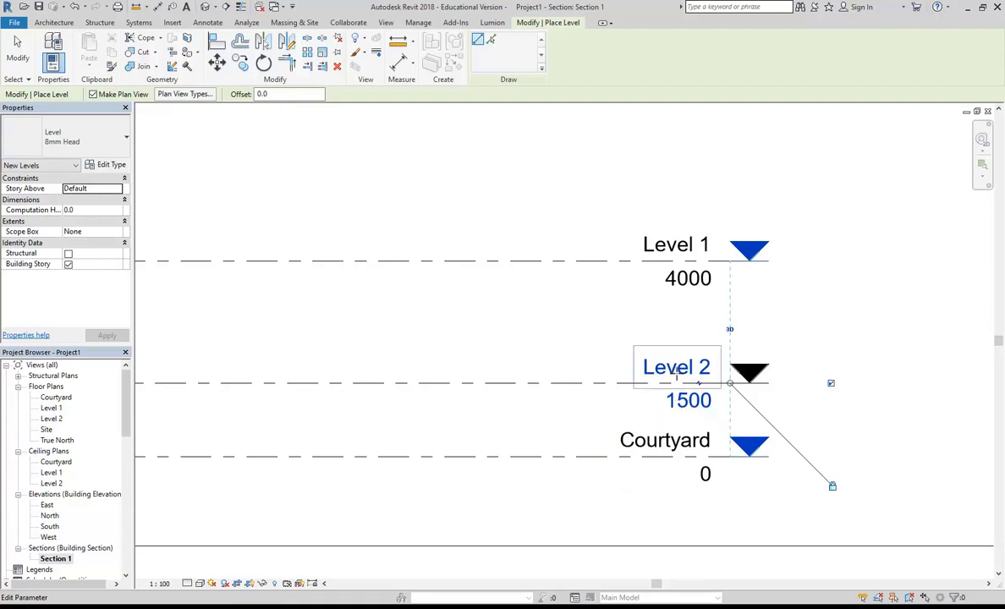
left_click(676, 367)
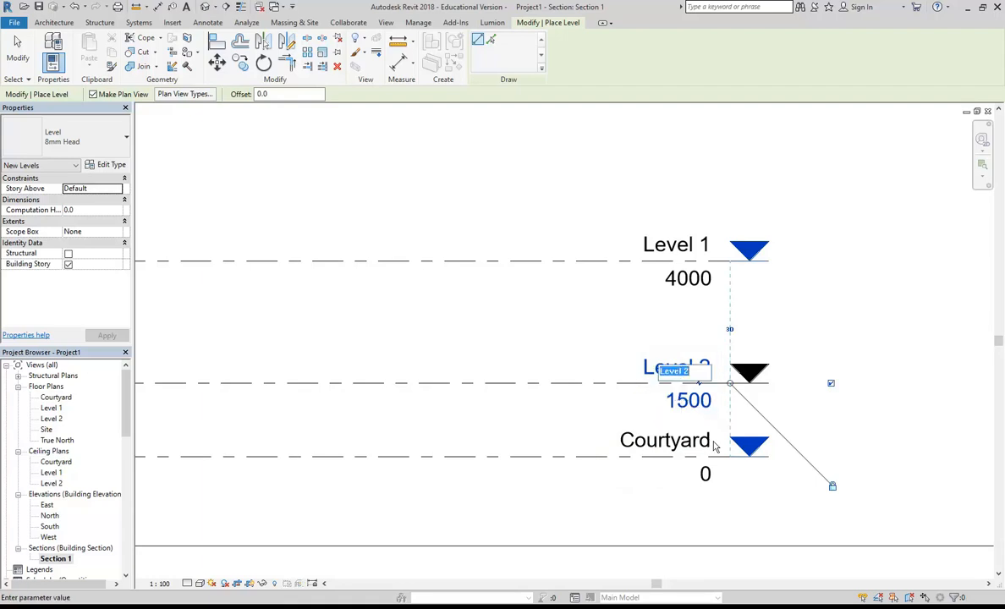
type("Ground Floor")
key("Return")
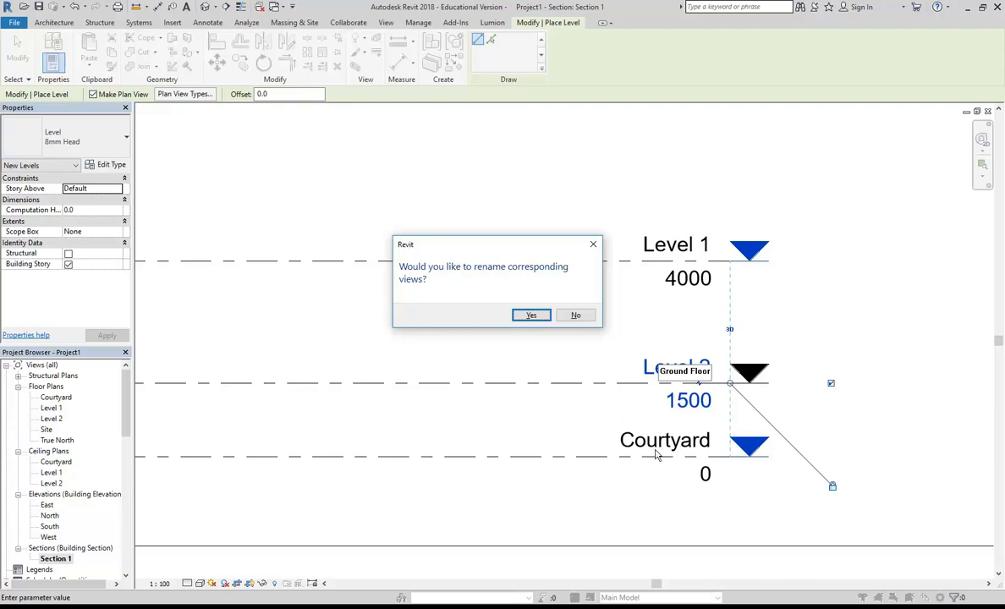
left_click(530, 316)
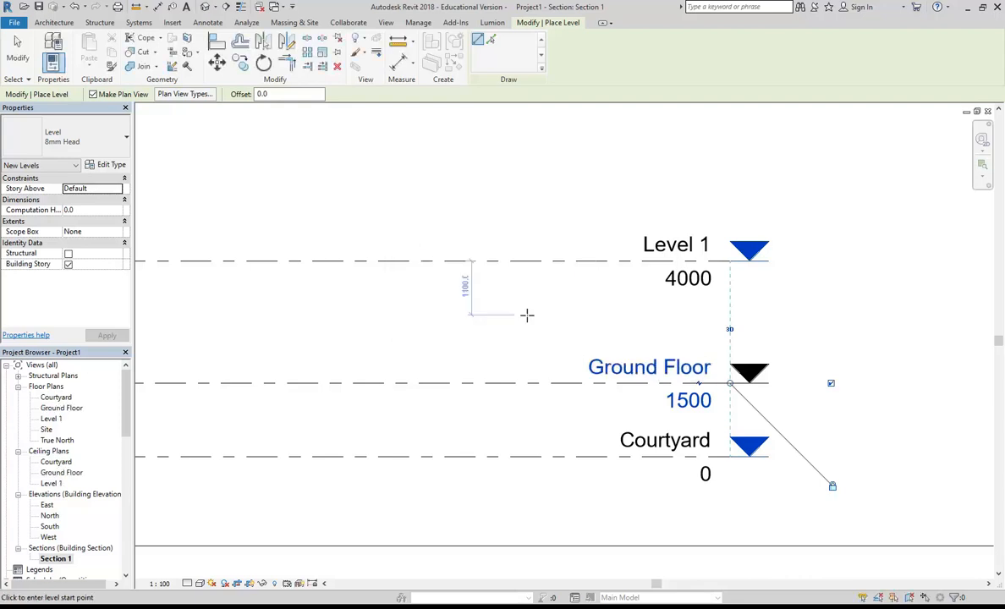
- Set the elevation of the new Ground Floor level to 600
left_click(679, 407)
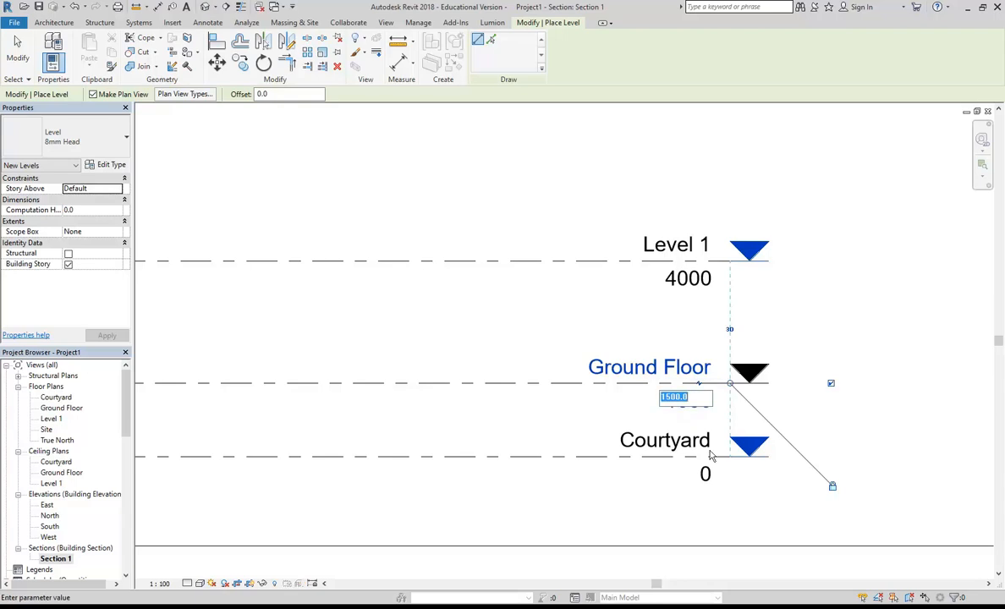
type("600")
key("Return")
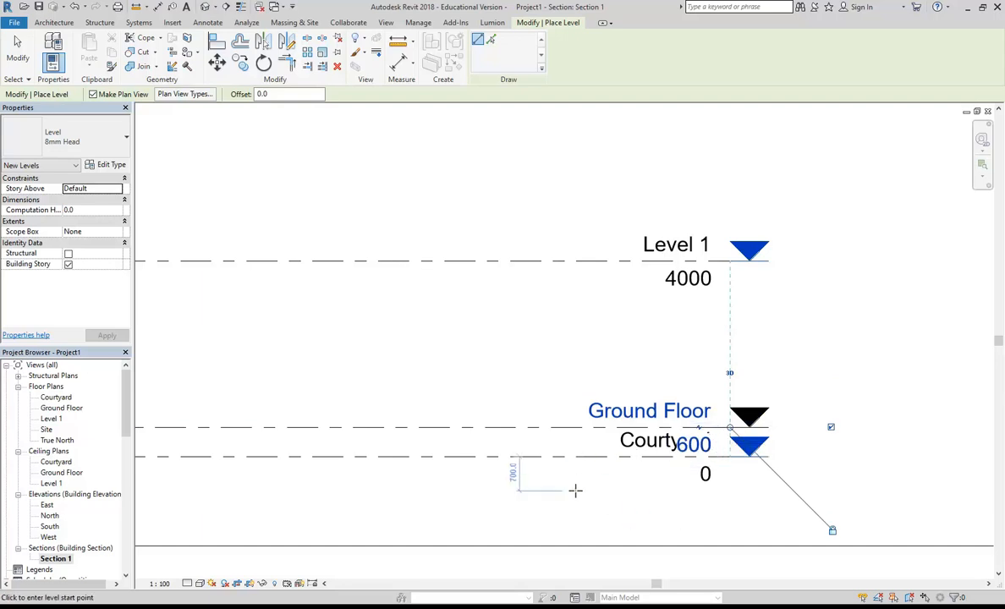
- Switch to the assessment PDF, examine how the Ground Floor level label is shown in the cross section, and return to Revit
left_click(309, 607)
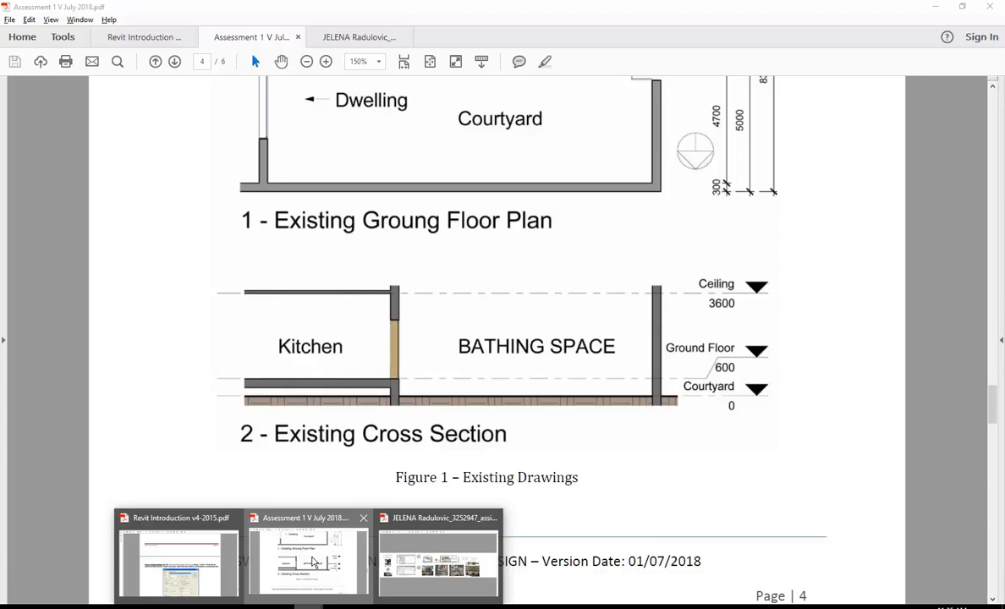
left_click(313, 562)
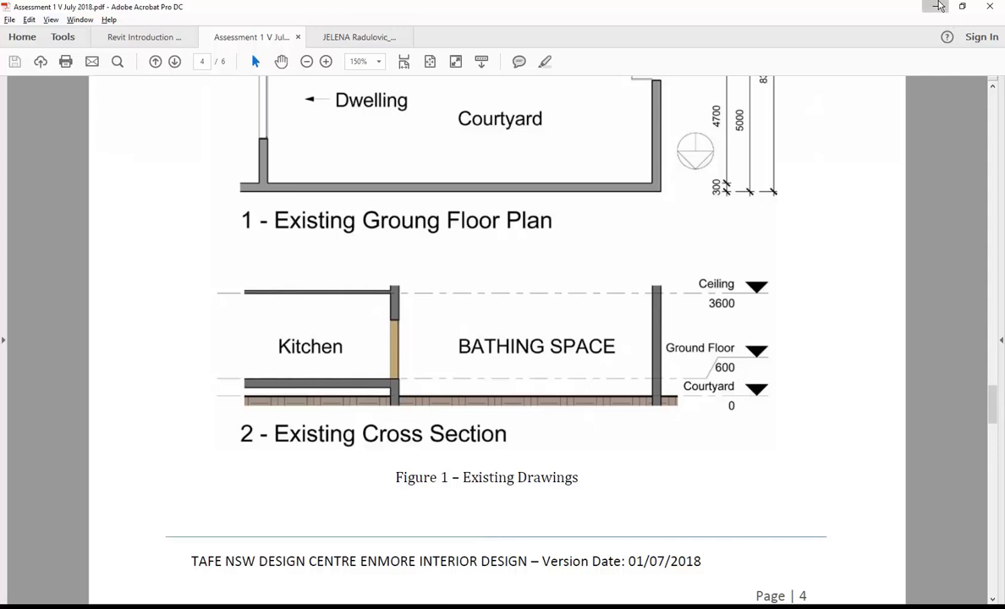
left_click(936, 7)
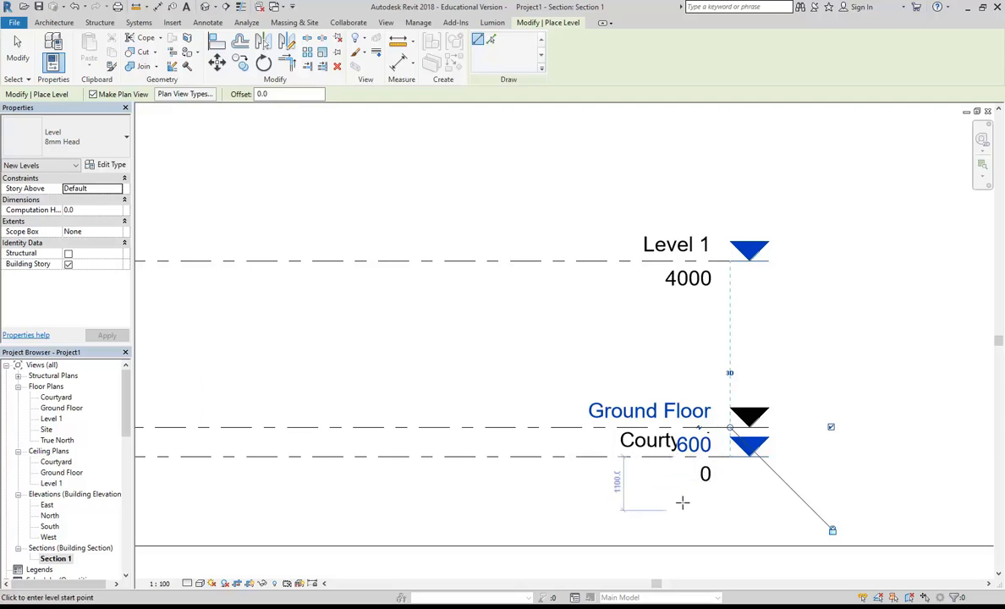
- End the Level placement command with the Ground Floor level deselected
scroll(689, 414, "up", 4)
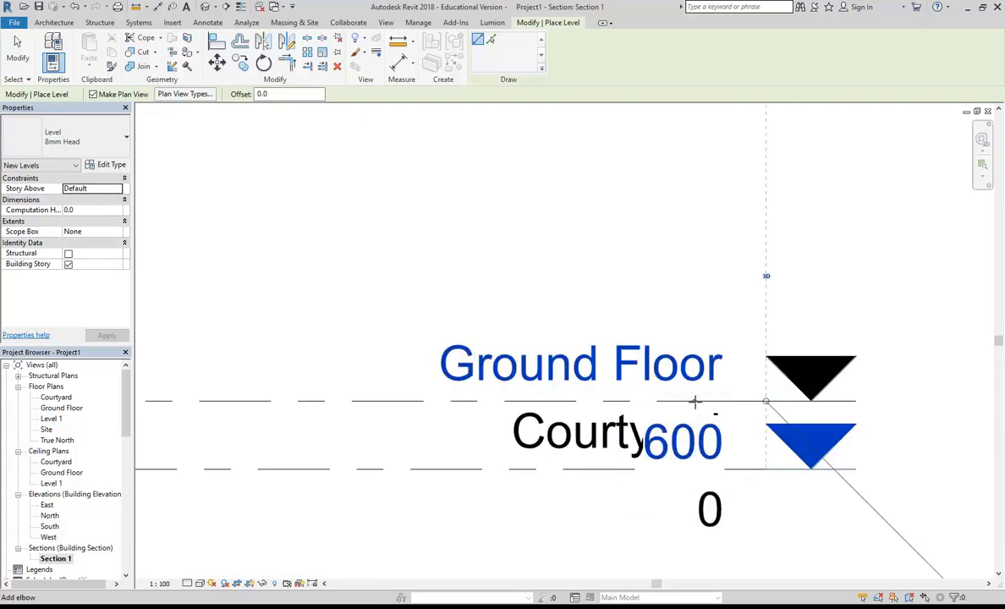
scroll(565, 375, "down", 3)
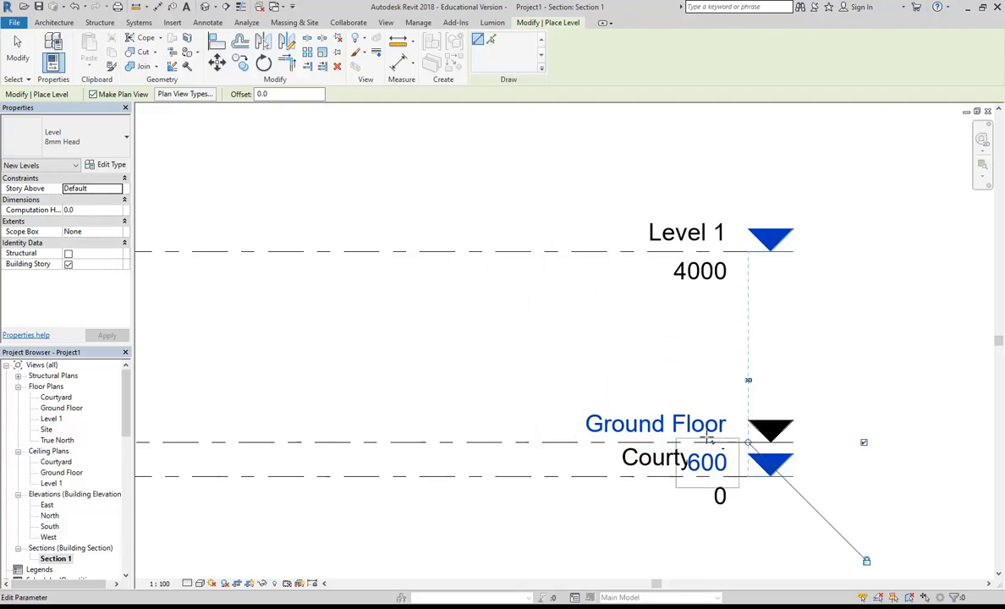
right_click(588, 345)
left_click(600, 336)
right_click(597, 333)
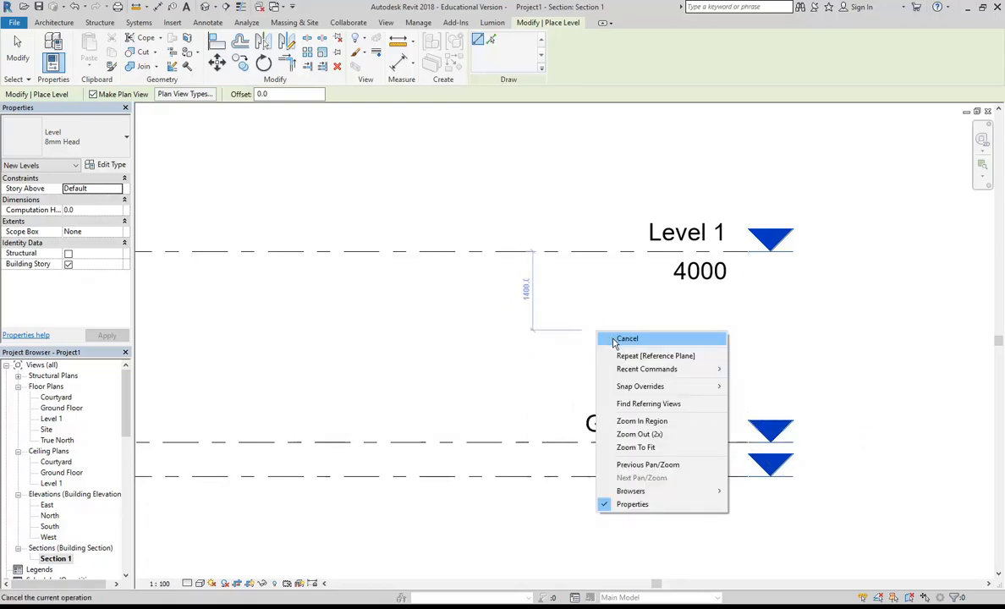
left_click(615, 340)
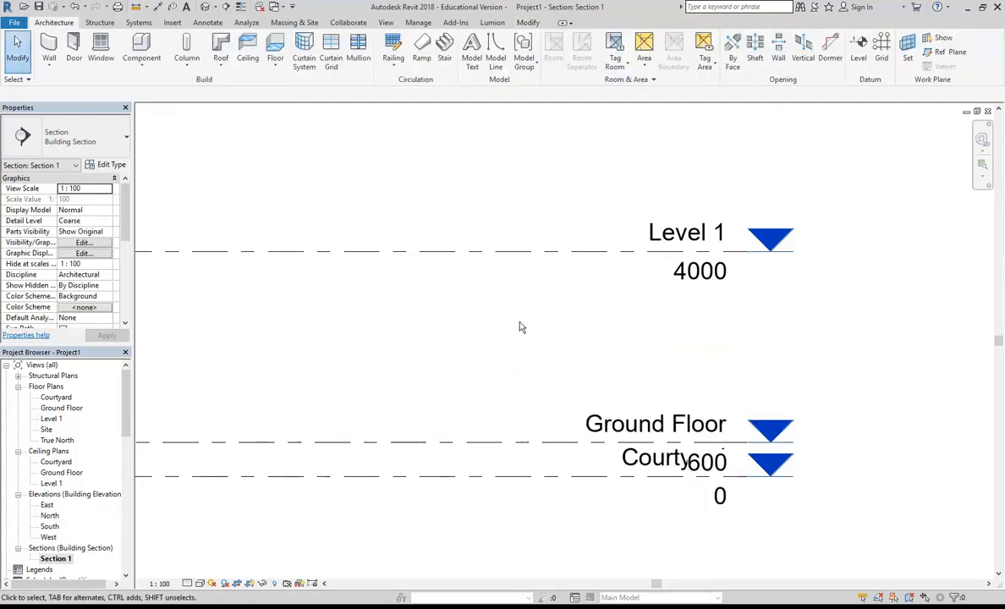
left_click(548, 450)
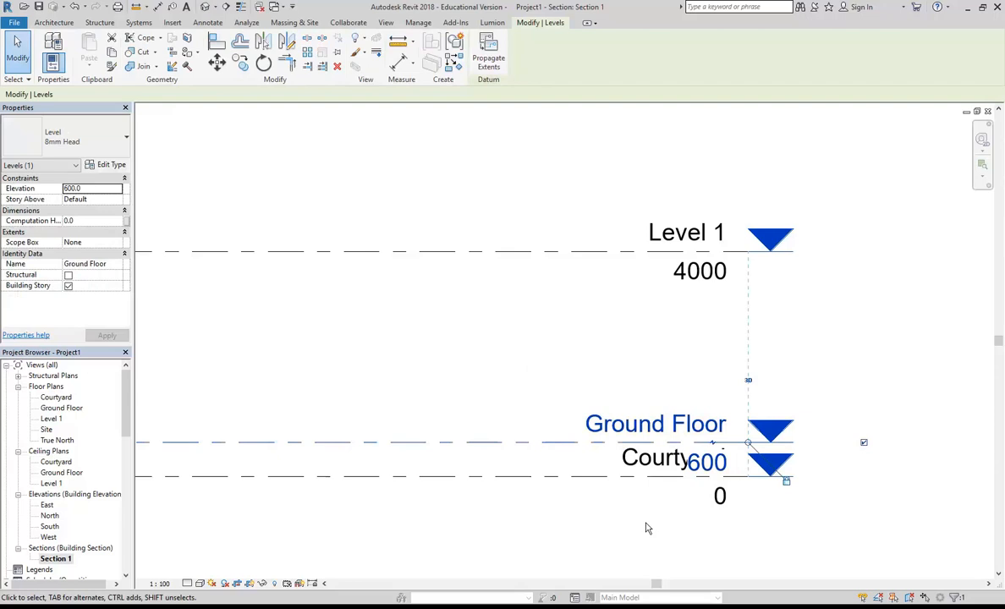
left_click(508, 328)
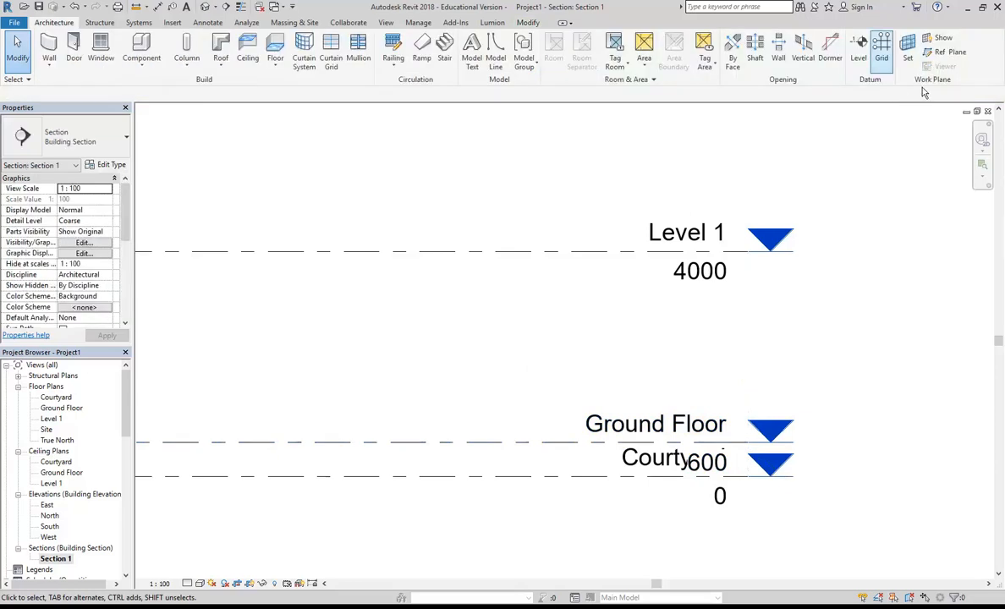
left_click(858, 47)
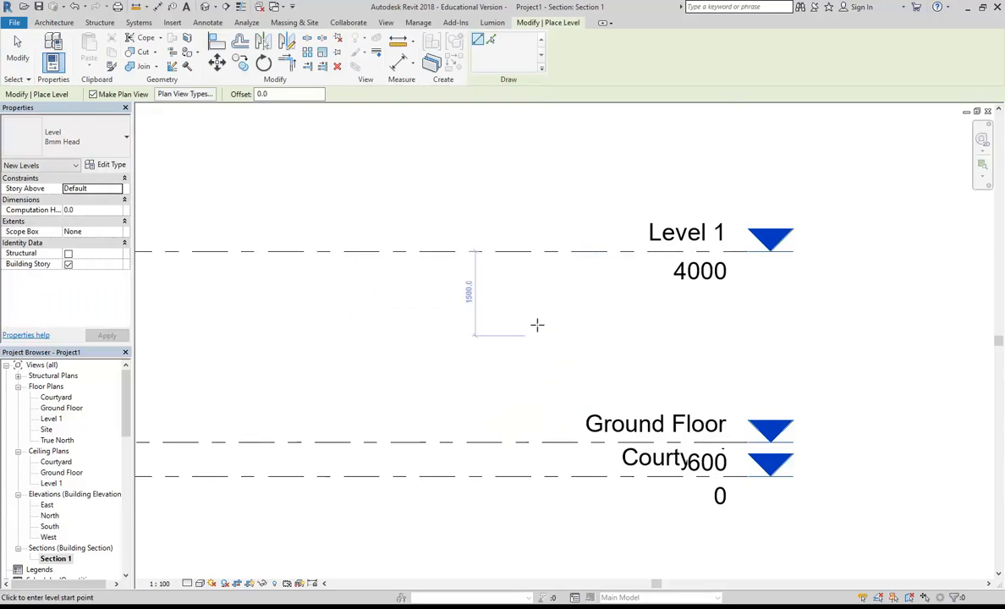
right_click(522, 297)
left_click(555, 306)
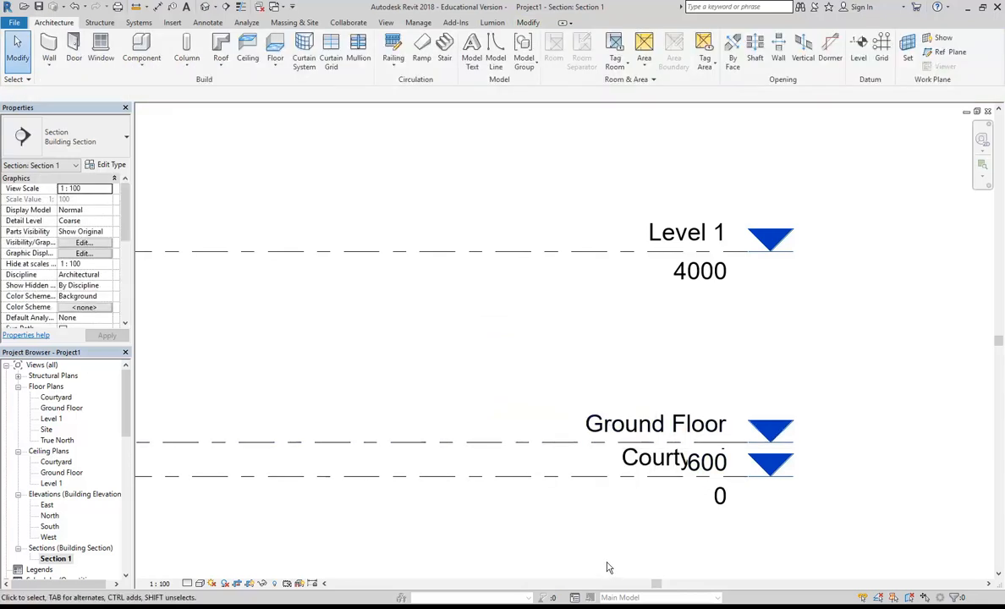
- Add an elbow to the Ground Floor level line and adjust its bend so the head and labels sit clear above the Courtyard label
left_click(616, 428)
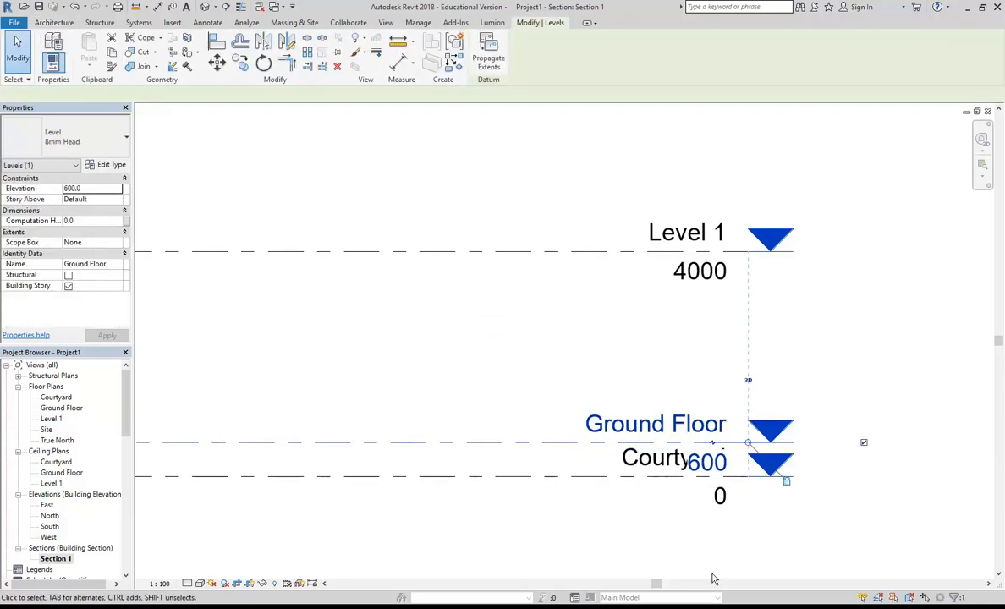
left_click(713, 443)
left_click_drag(713, 481, 721, 401)
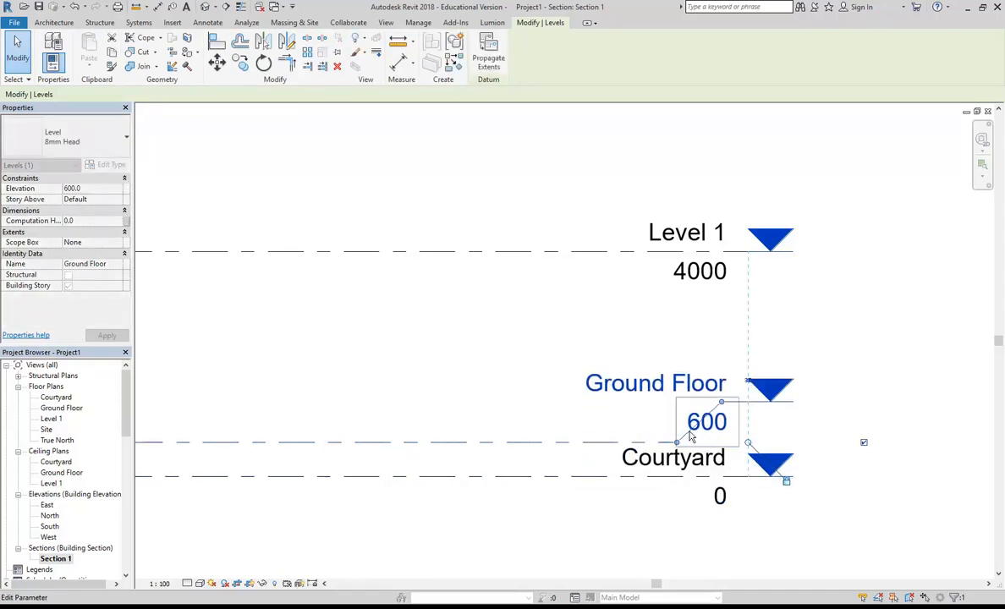
left_click_drag(677, 442, 653, 442)
left_click_drag(721, 402, 694, 401)
left_click(586, 337)
scroll(588, 338, "down", 1)
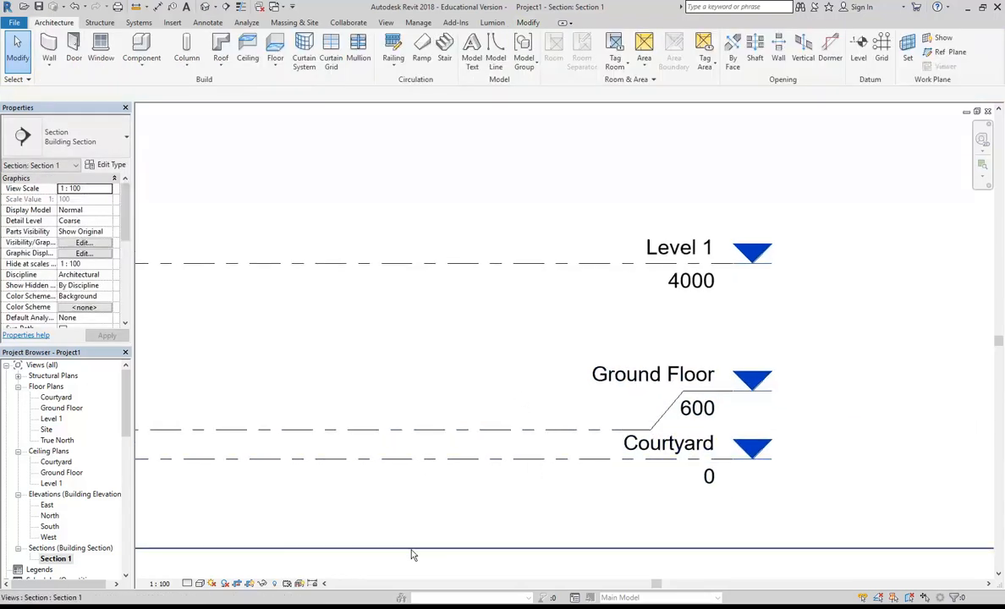
- Switch to the assessment PDF, examine the name and elevation of the uppermost level in the existing cross section, and return to Revit
mouse_move(318, 599)
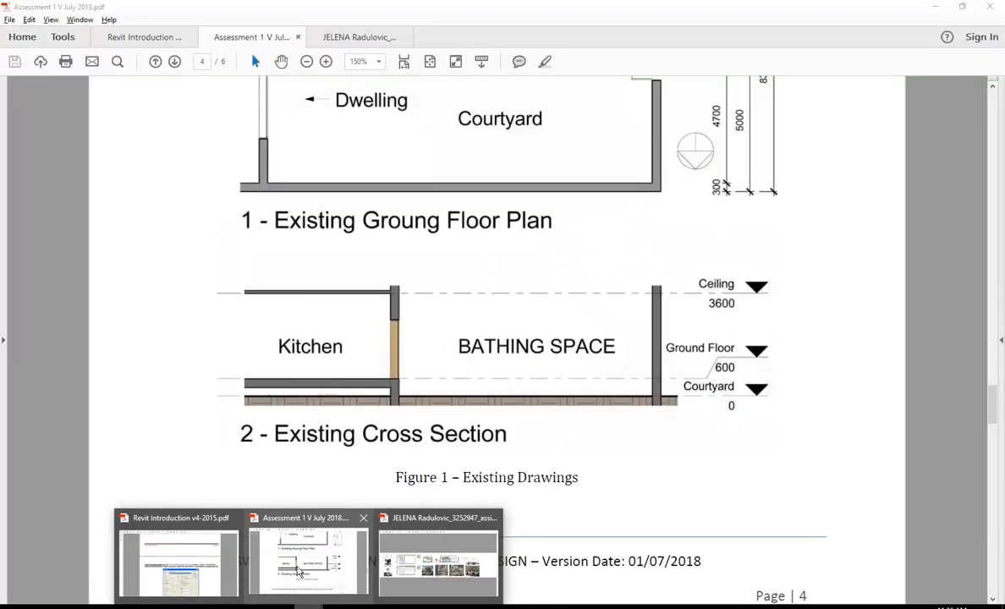
left_click(309, 560)
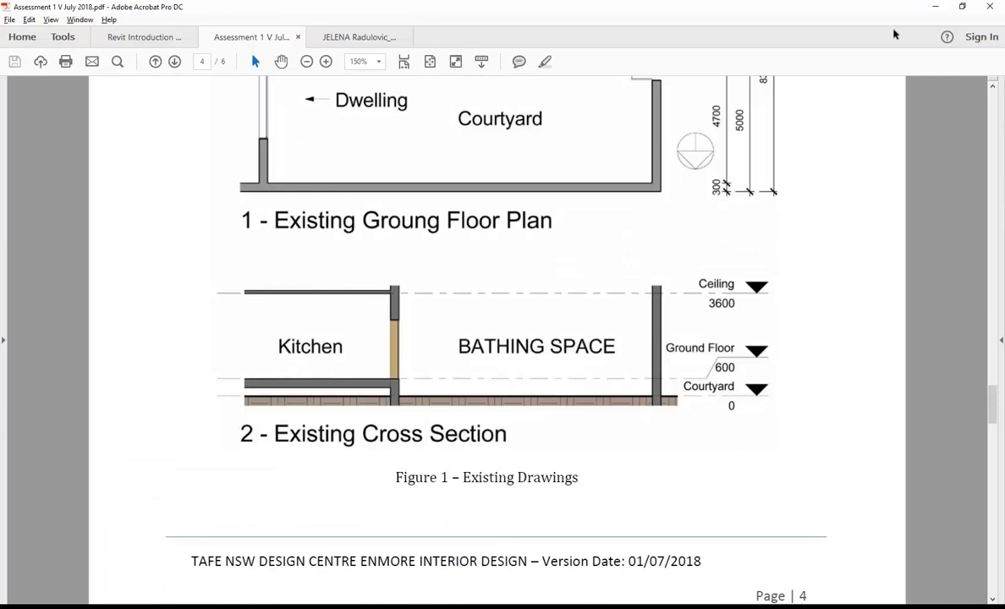
left_click(935, 7)
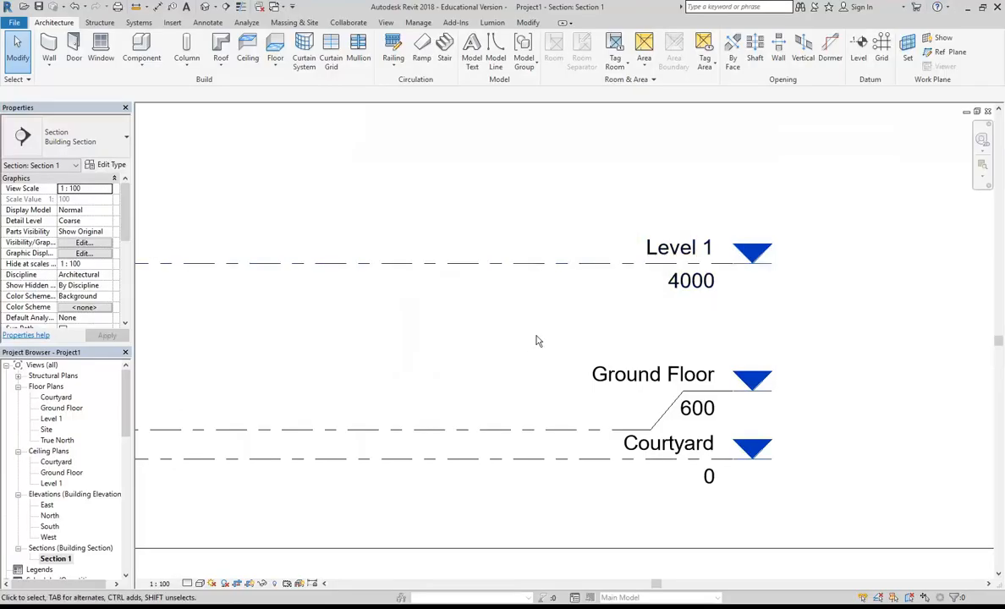
- Rename Level 1 as Ceiling, including its corresponding views
left_click(565, 268)
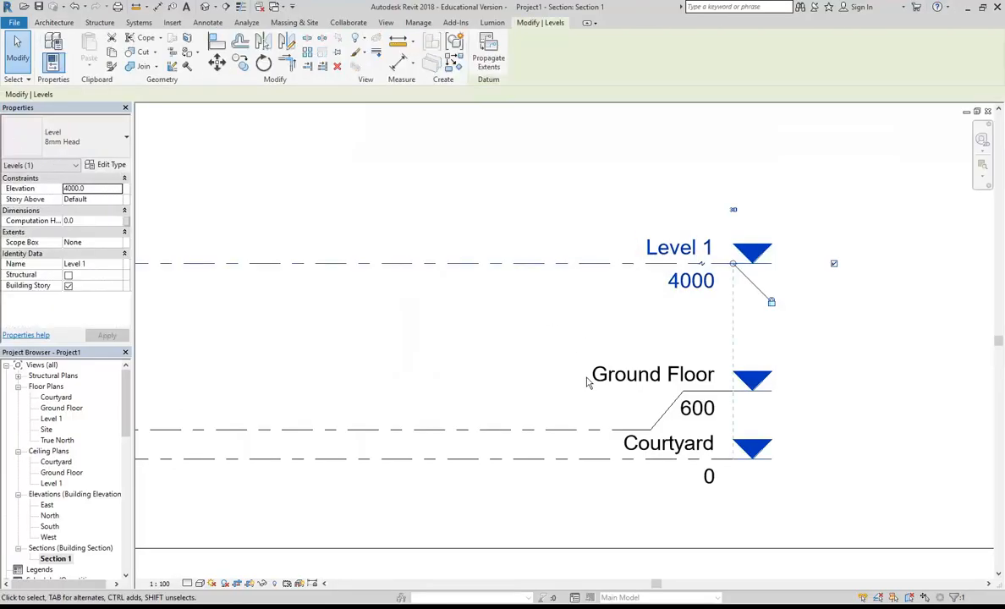
left_click(679, 249)
type("c")
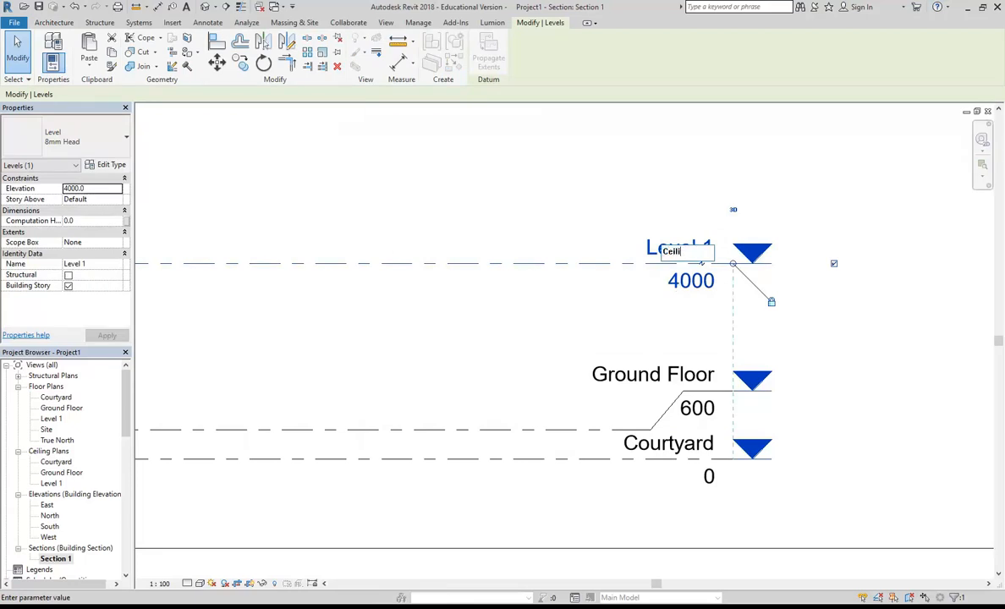
type("eiling")
key("Return")
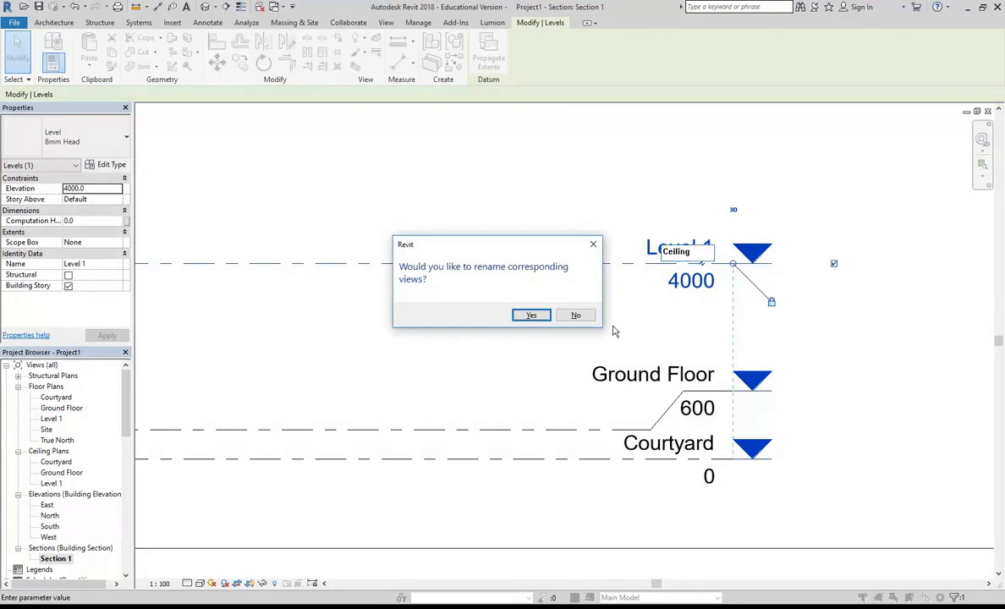
left_click(531, 314)
- Set the elevation of the Ceiling level to 3600
left_click(680, 281)
type("3600")
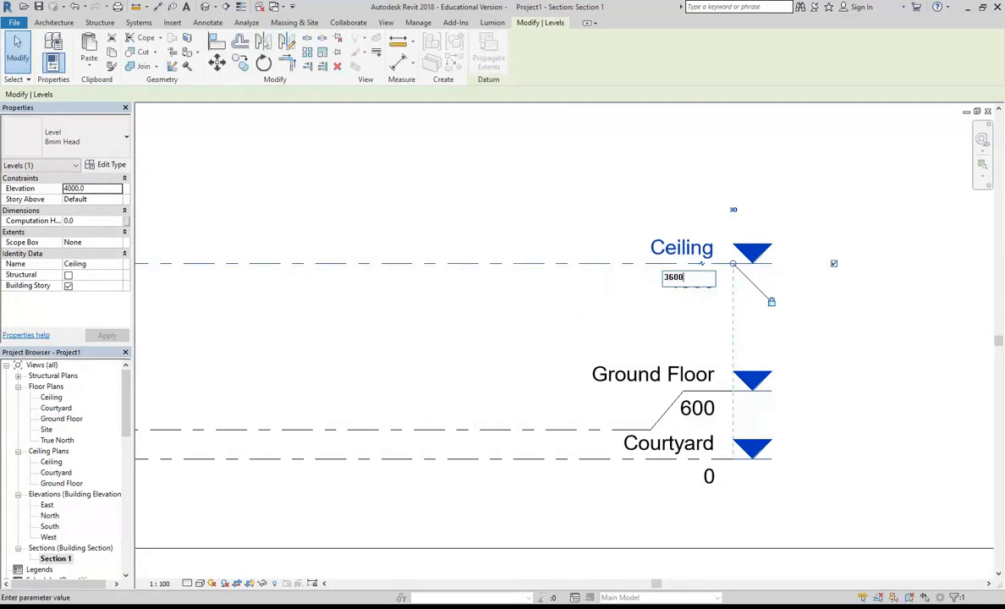
key("Return")
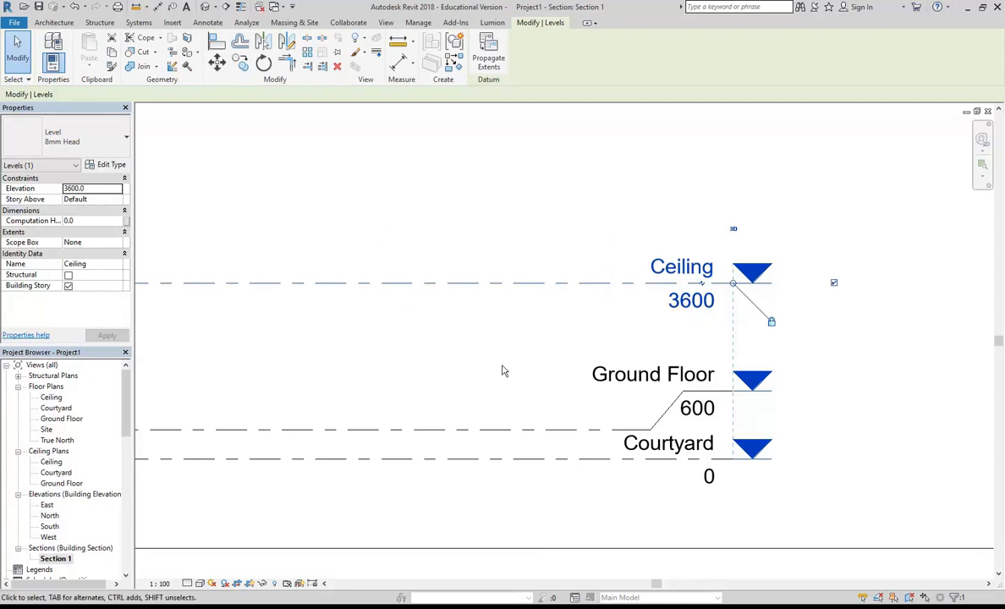
scroll(442, 357, "down", 2)
key("Escape")
scroll(596, 375, "down", 3)
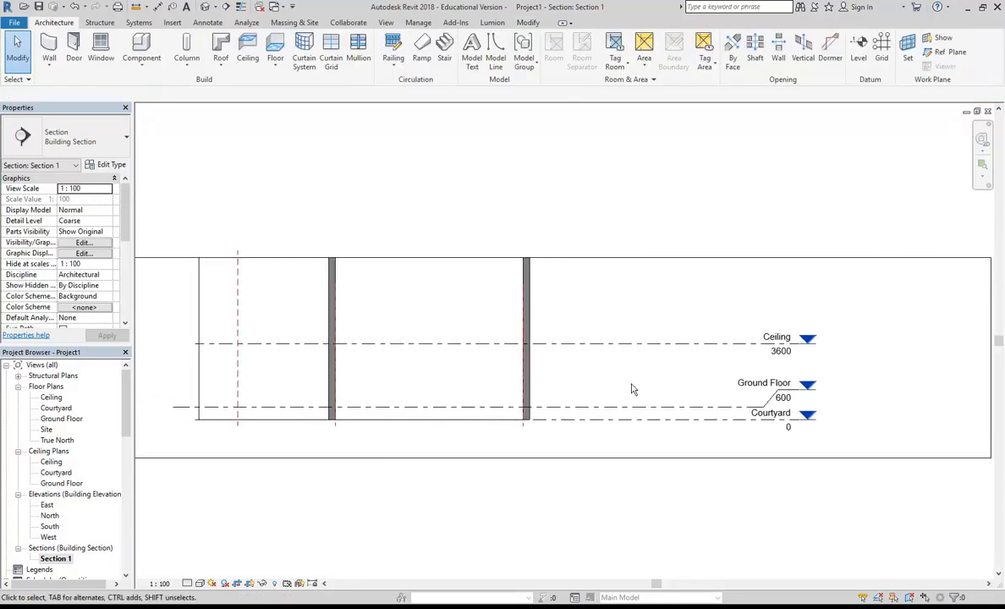
- Shorten the aligned level lines at their head end so the level heads sit close to the outer right-hand wall
middle_click_drag(454, 372, 482, 374)
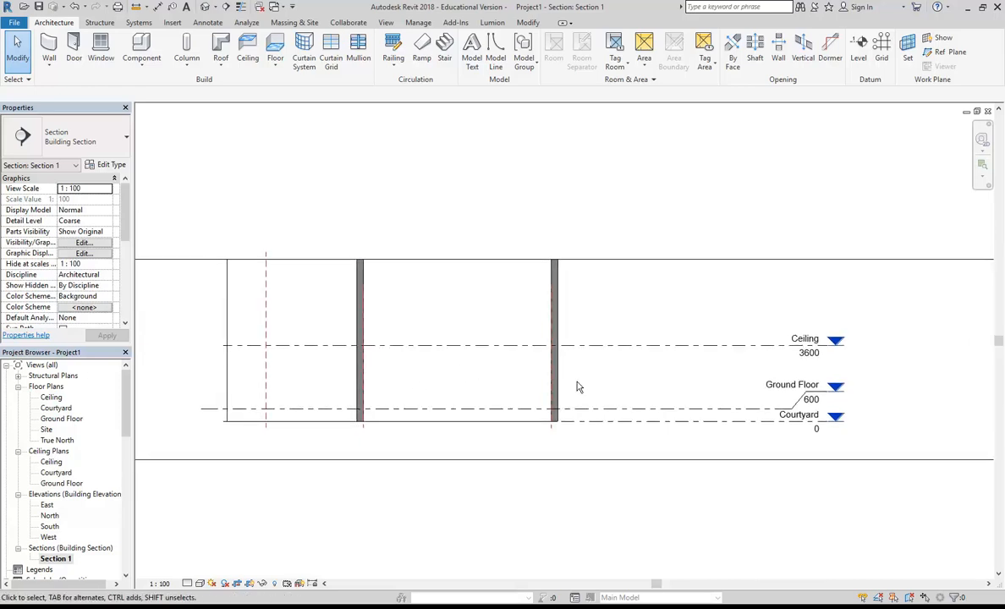
left_click(684, 346)
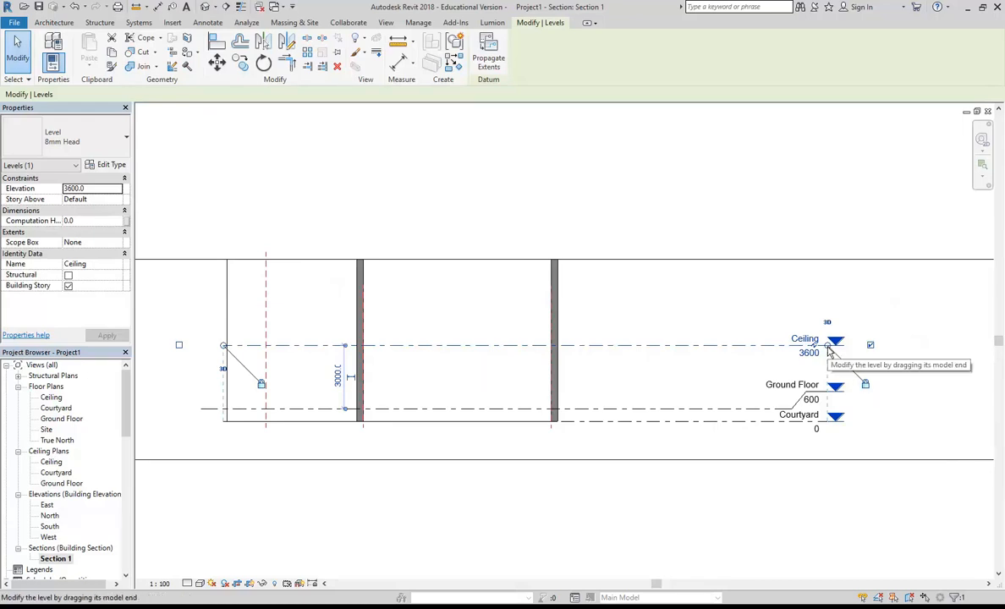
left_click_drag(829, 350, 649, 346)
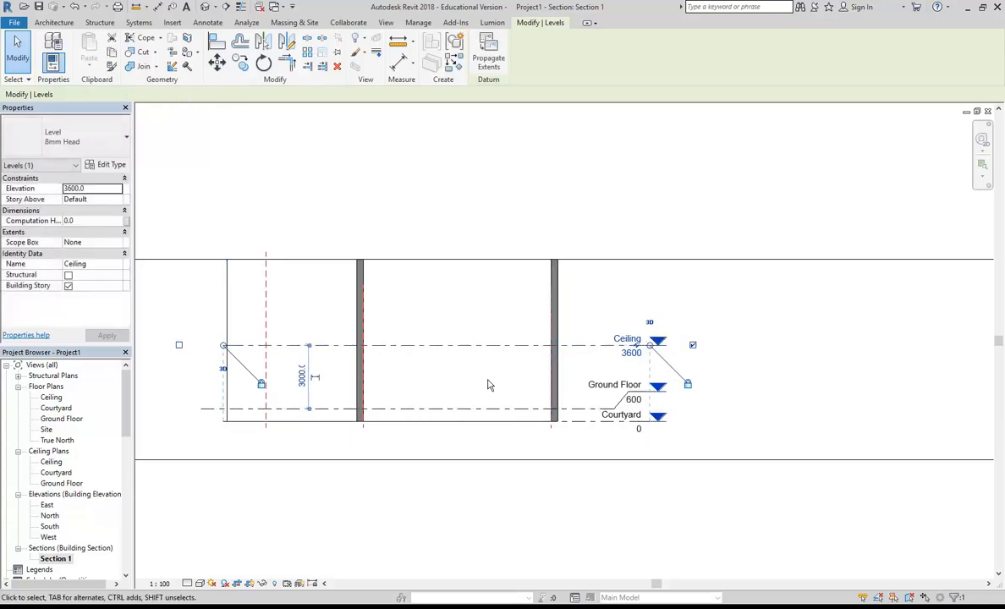
- Extend the left ends of the level lines farther beyond the building, lining up the Ground Floor end with the Ceiling and Courtyard ends
middle_click_drag(413, 377, 499, 382)
left_click_drag(308, 351, 268, 351)
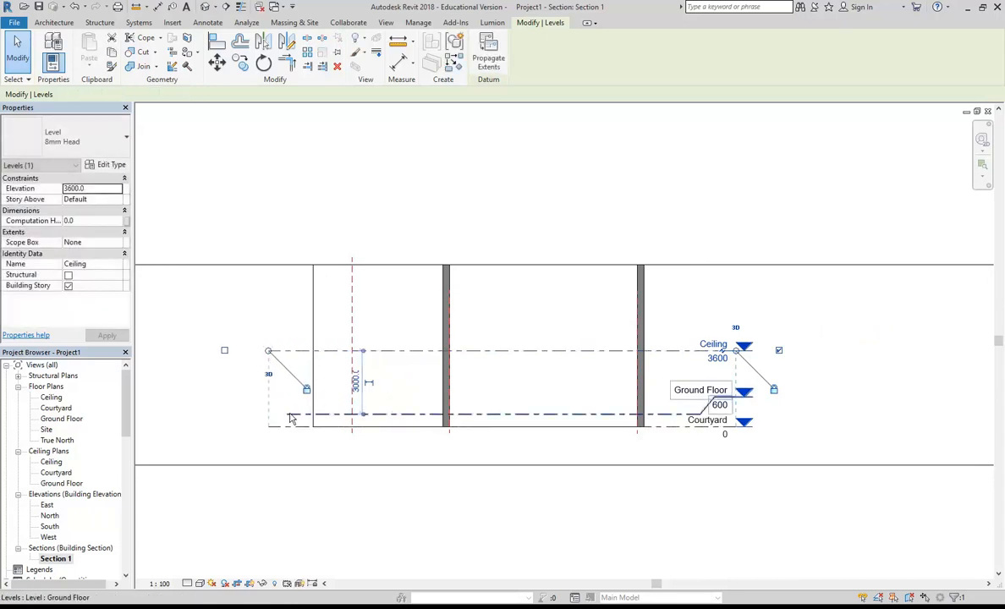
left_click(290, 416)
left_click_drag(289, 414, 251, 414)
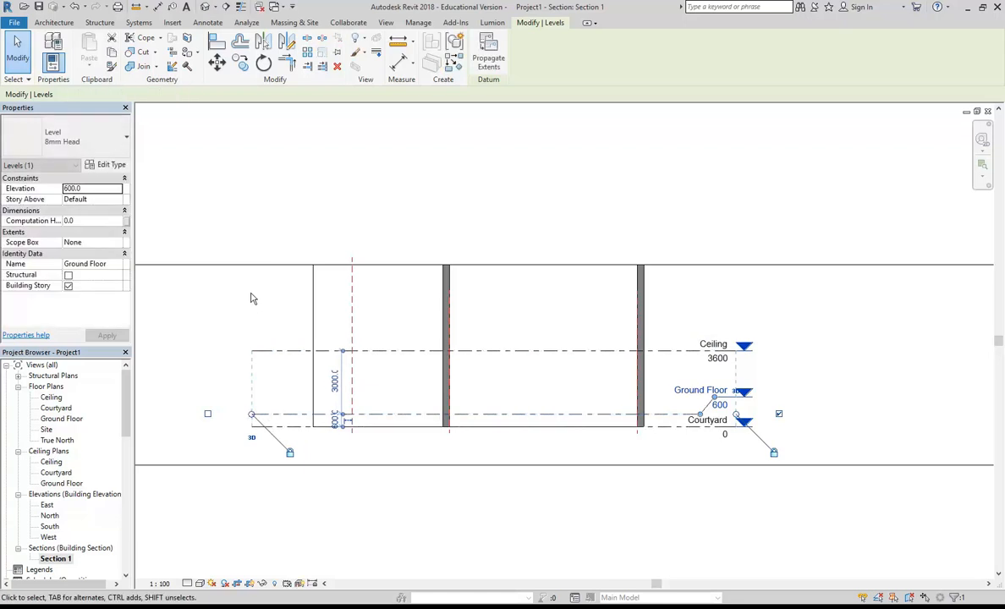
left_click(252, 298)
- Toggle the section's crop region visibility and its view cropping off and back on to compare their effects
scroll(255, 307, "down", 1)
middle_click_drag(265, 316, 340, 329)
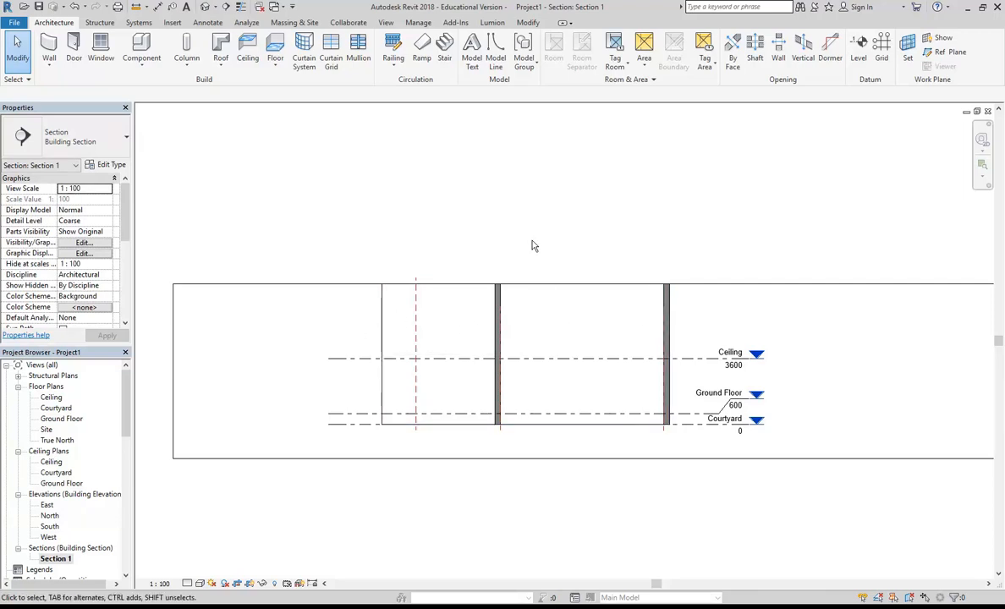
scroll(484, 244, "down", 2)
middle_click_drag(493, 250, 485, 257)
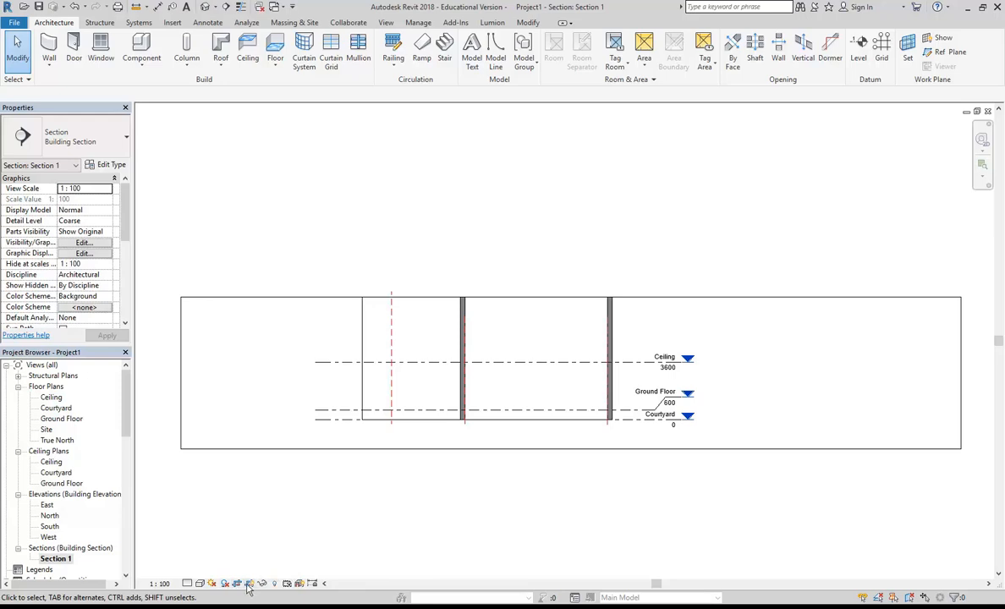
left_click(263, 298)
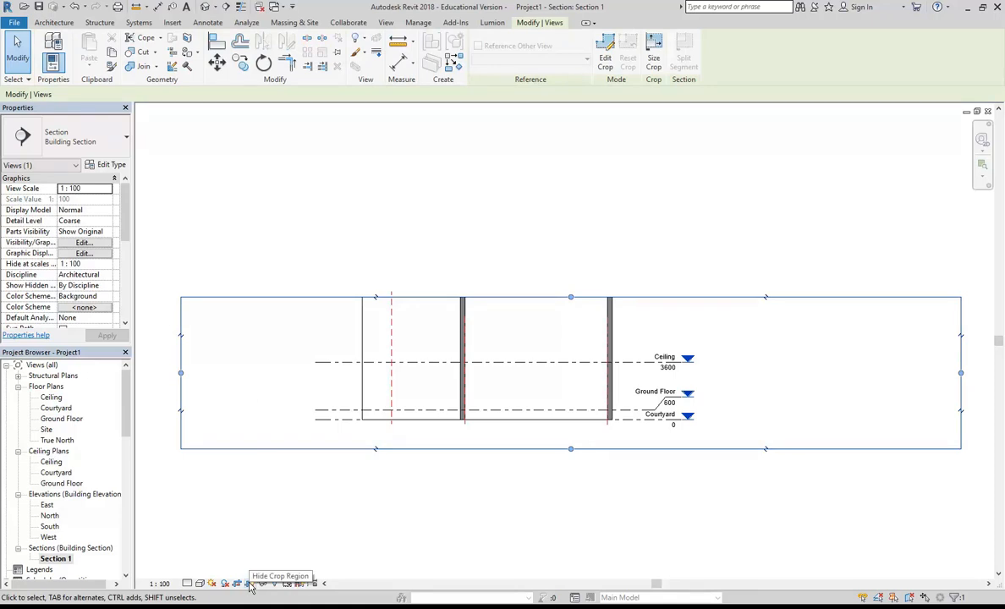
left_click(254, 554)
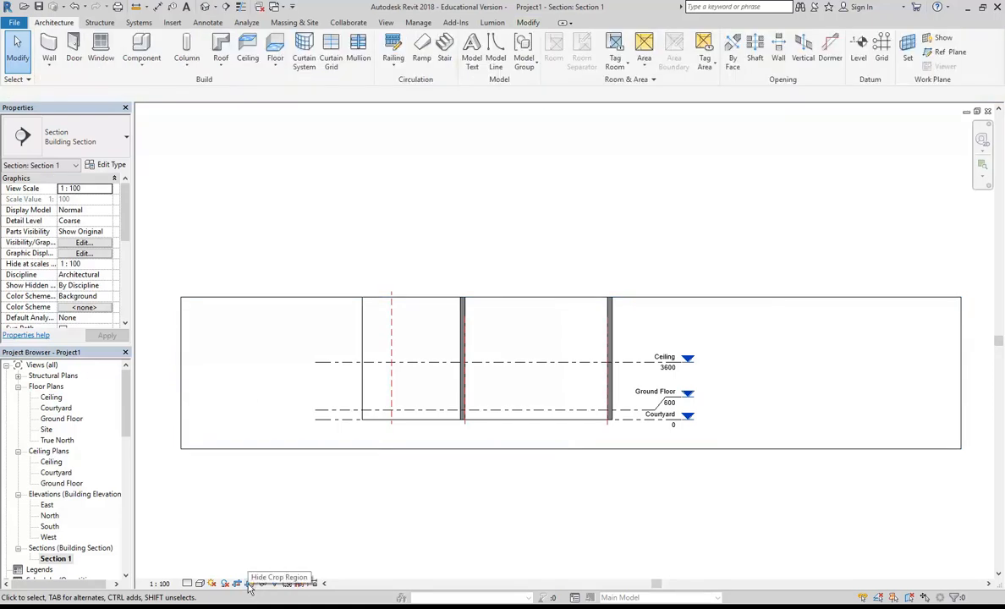
left_click(249, 586)
left_click(248, 585)
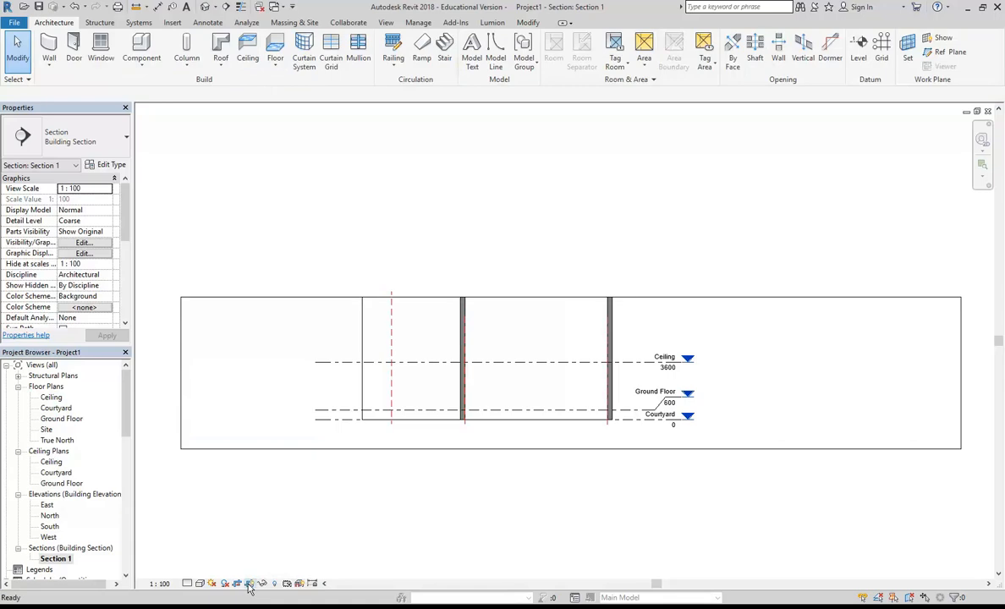
left_click(249, 585)
left_click(249, 585)
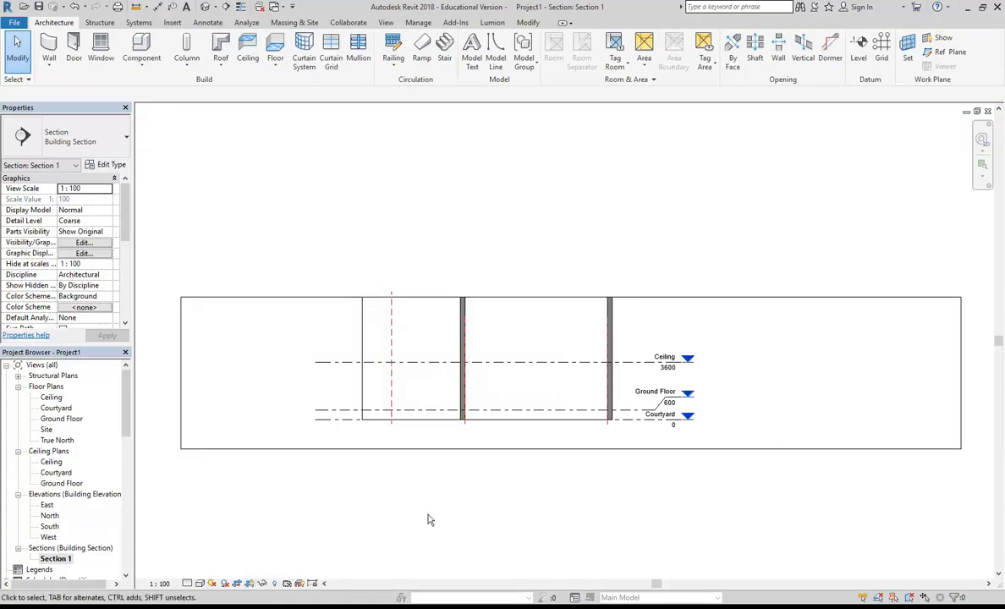
left_click(237, 585)
left_click(237, 584)
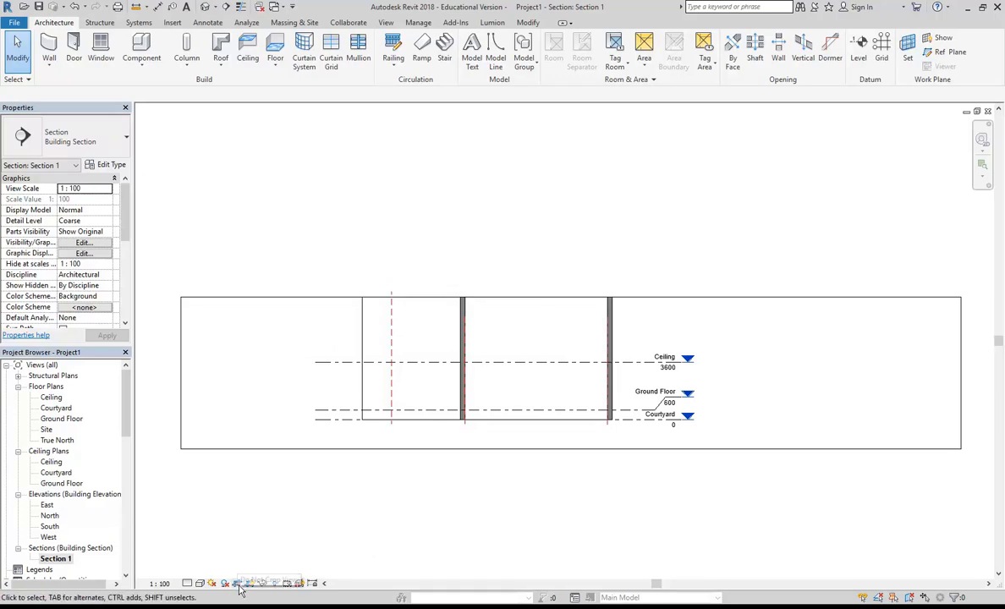
left_click(248, 586)
left_click(249, 585)
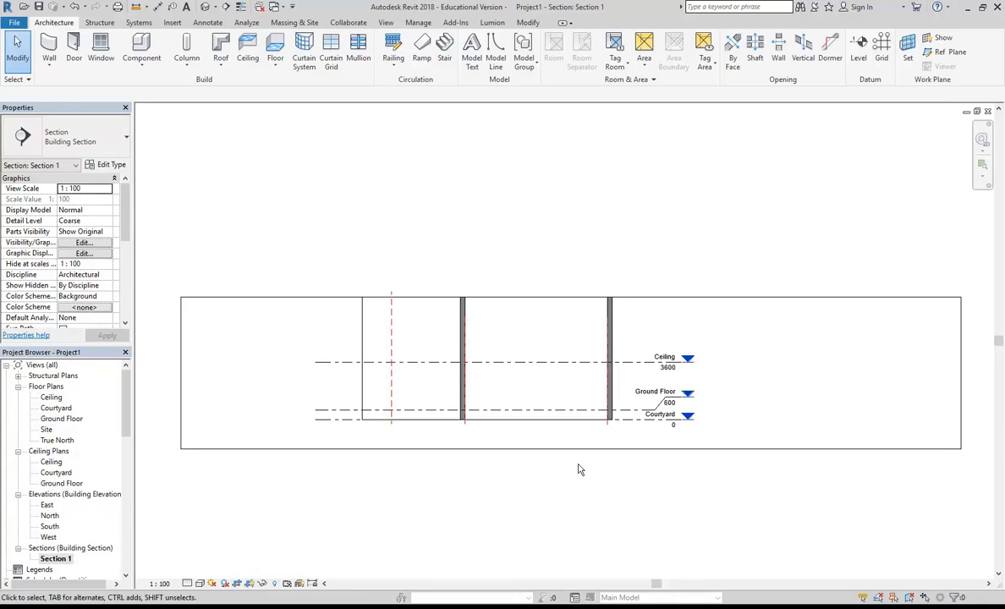
left_click(249, 585)
left_click(249, 585)
- Extend the upper edge of the section's crop region above the tops of the walls
left_click(500, 449)
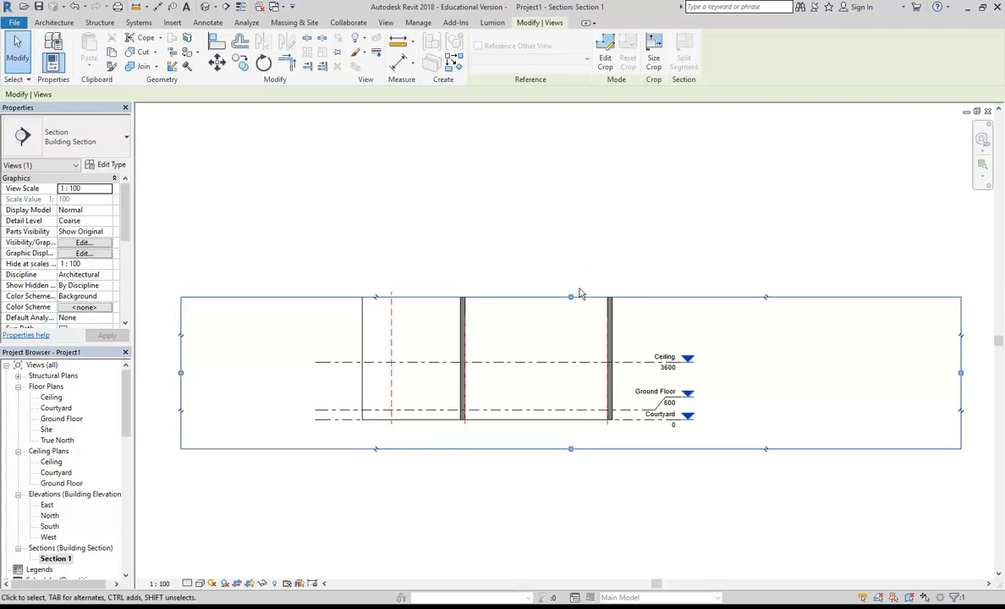
left_click_drag(571, 298, 571, 269)
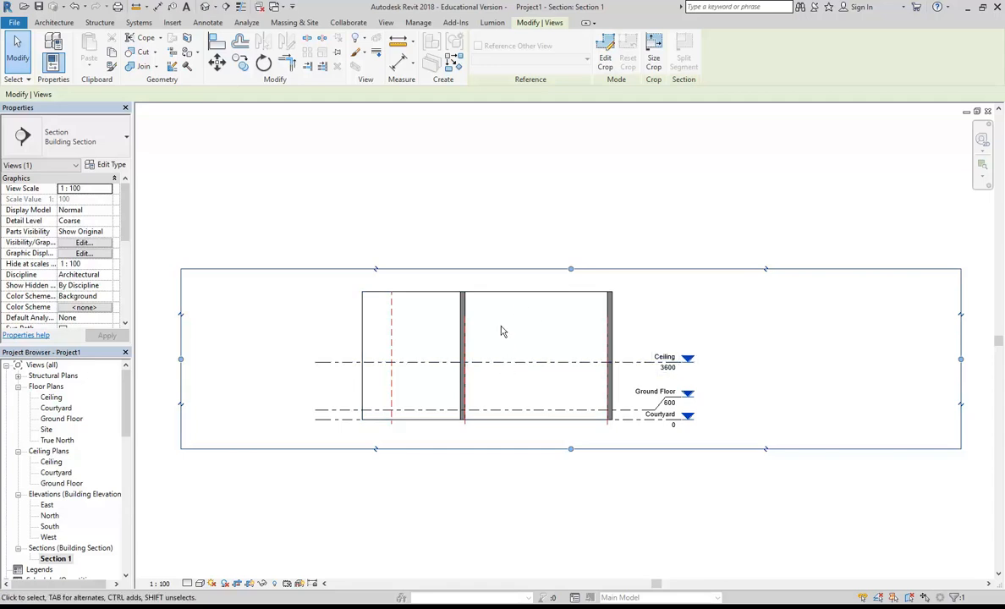
- Lower the top of the long wall behind the section cut to an unconnected height of 6000 mm
left_click(501, 332)
scroll(511, 334, "up", 1)
middle_click_drag(500, 331, 511, 338)
left_click(560, 301)
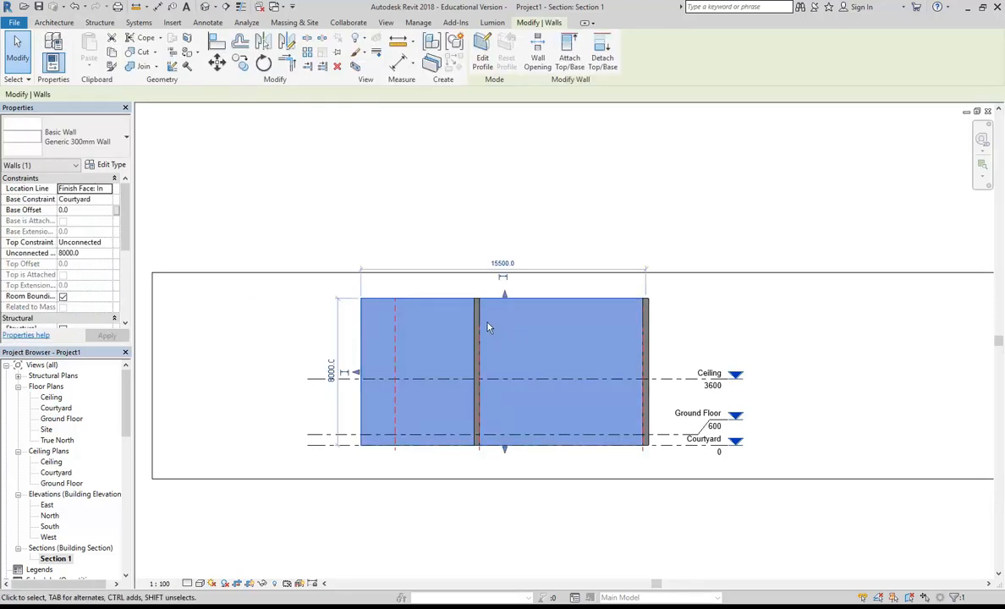
scroll(496, 329, "up", 1)
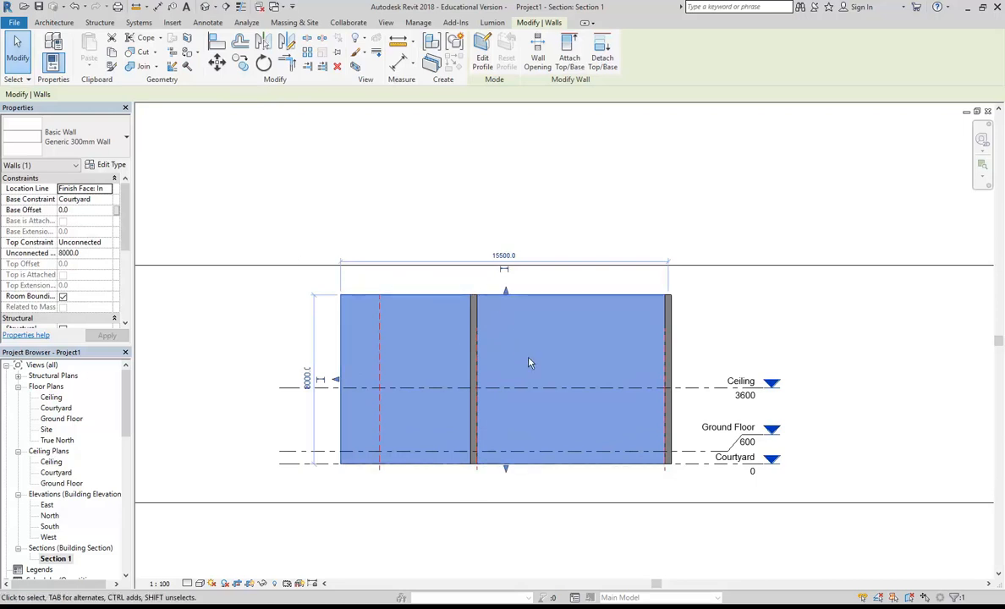
scroll(523, 359, "up", 2)
left_click_drag(503, 275, 508, 337)
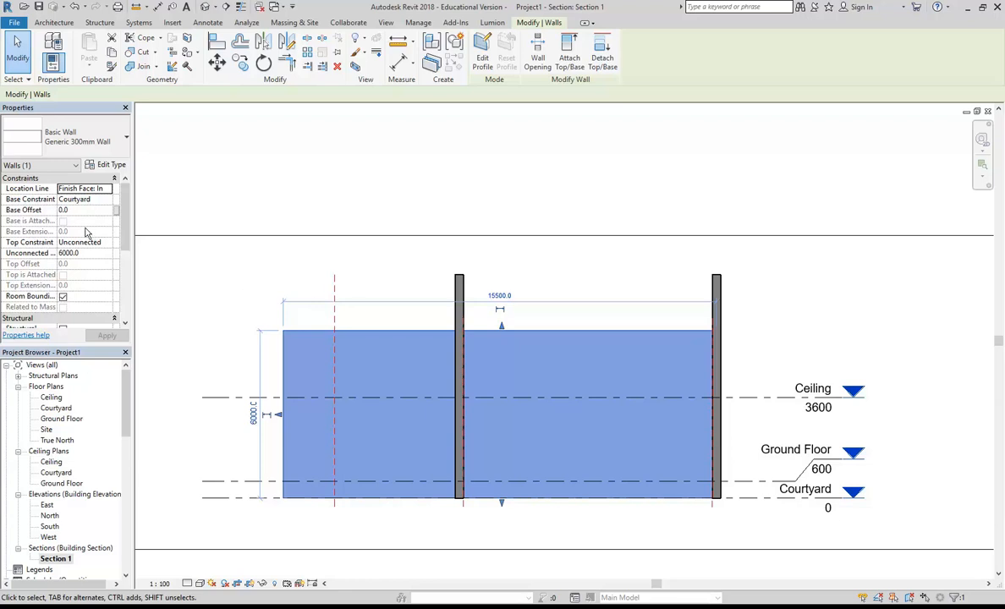
- Set the top constraint of the long wall behind the section cut to Up to level: Ceiling
left_click(18, 245)
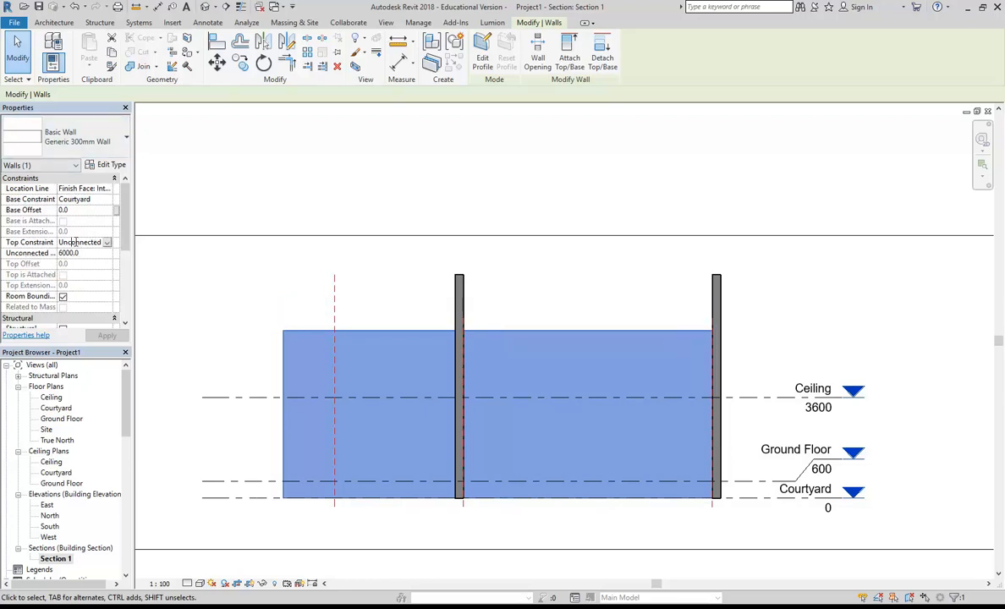
left_click(81, 243)
left_click(106, 243)
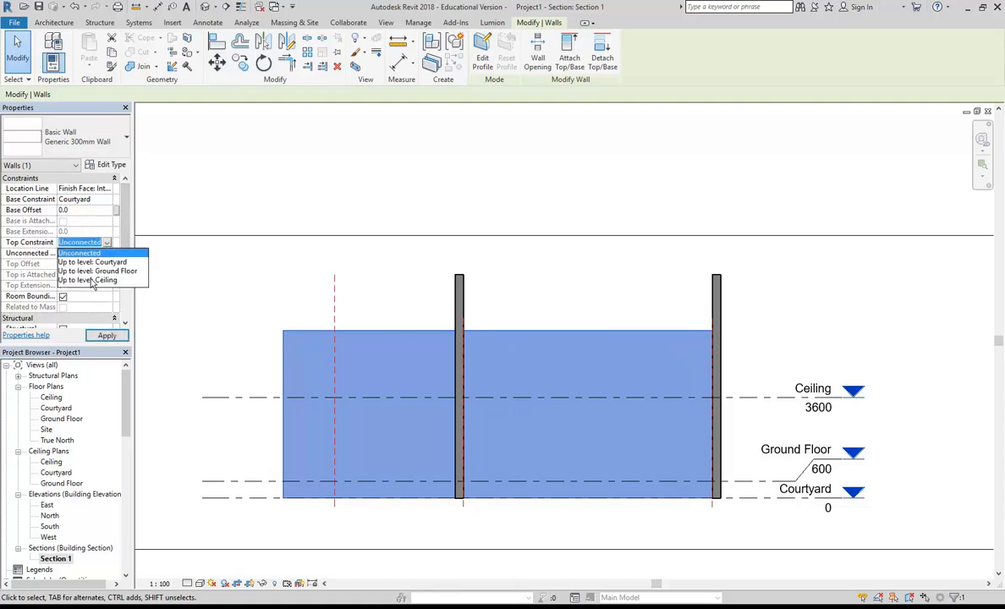
left_click(93, 281)
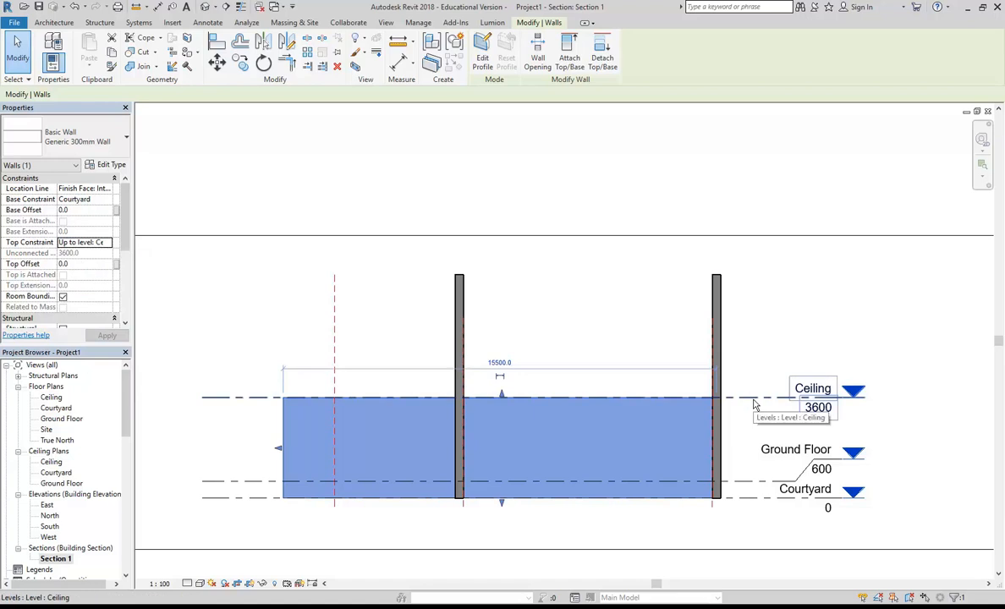
left_click(616, 326)
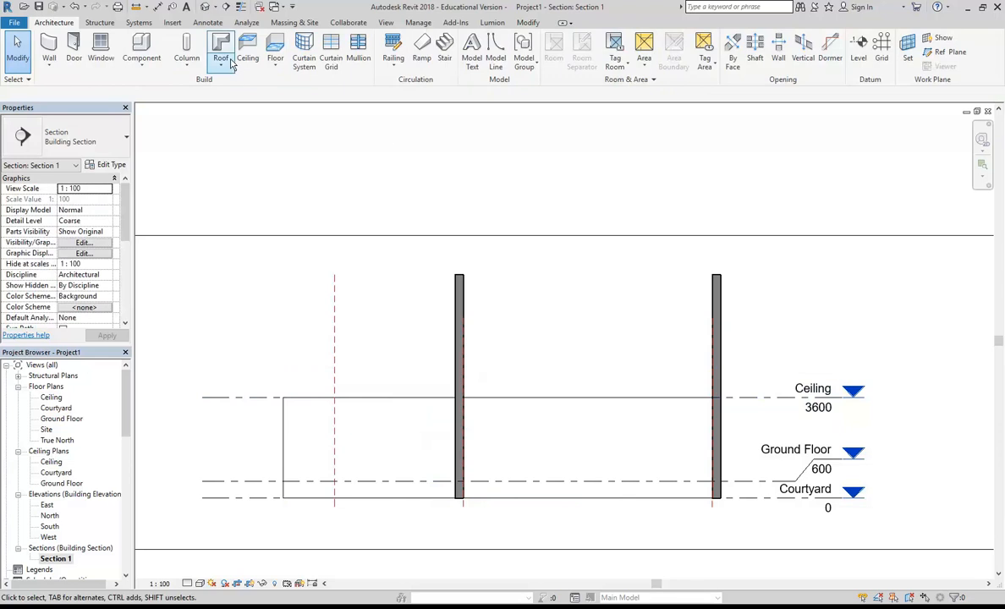
- In the default 3D view, set the top constraint of the five remaining full-height walls together to Up to level: Ceiling
left_click(206, 7)
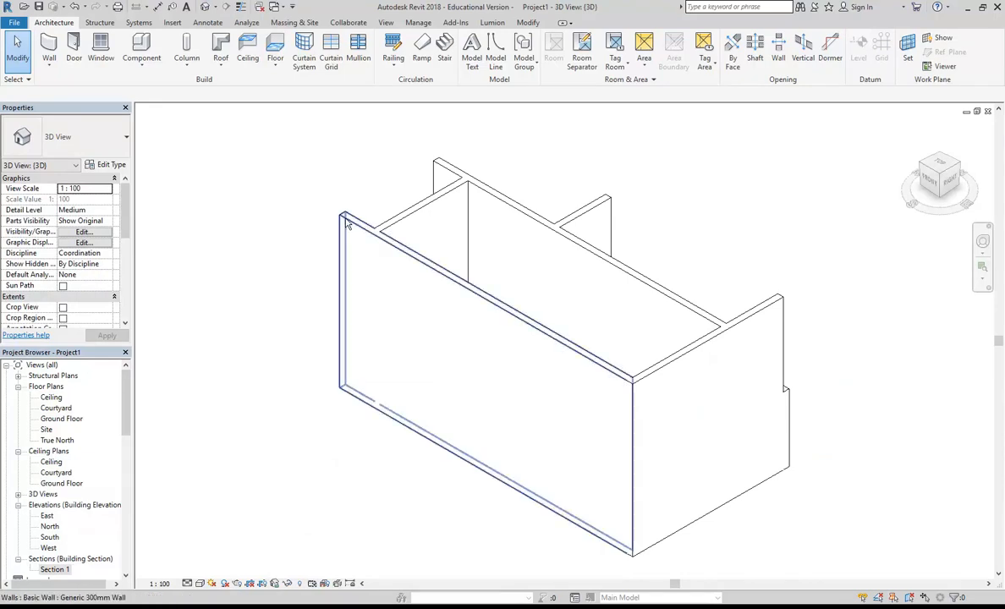
left_click(463, 335)
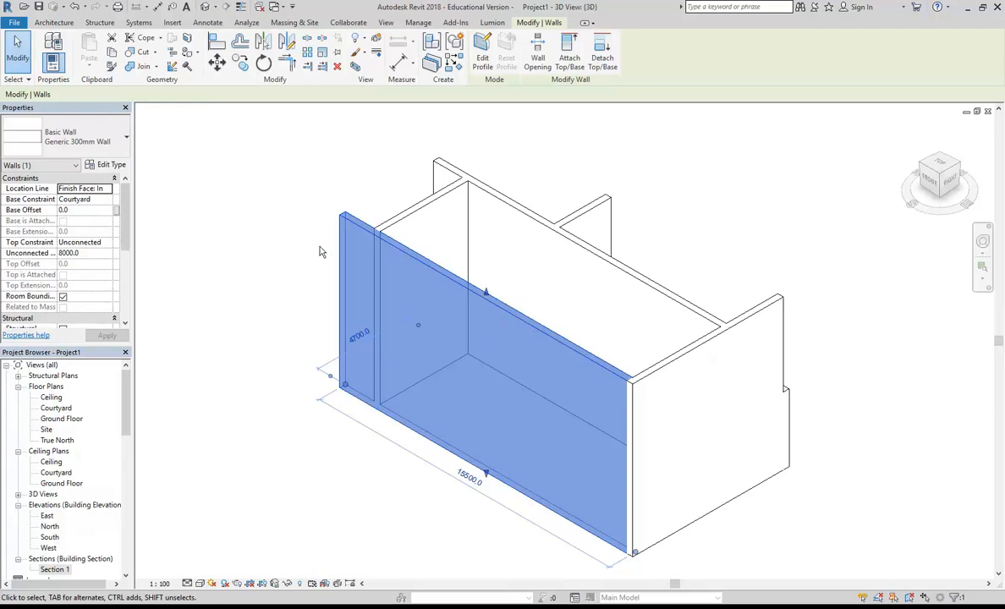
left_click(285, 243)
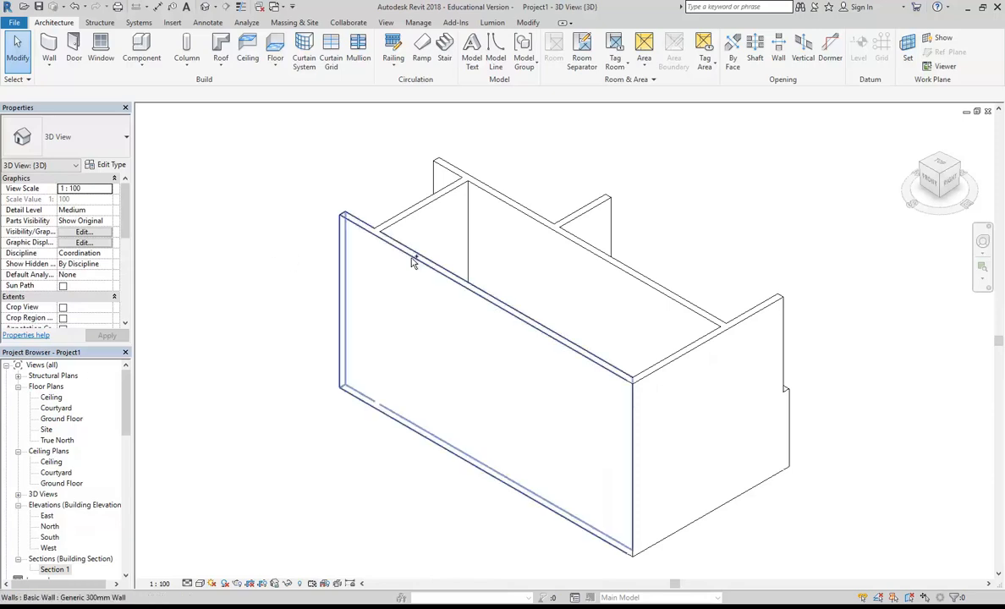
left_click(411, 262)
left_click(399, 192, "ctrl")
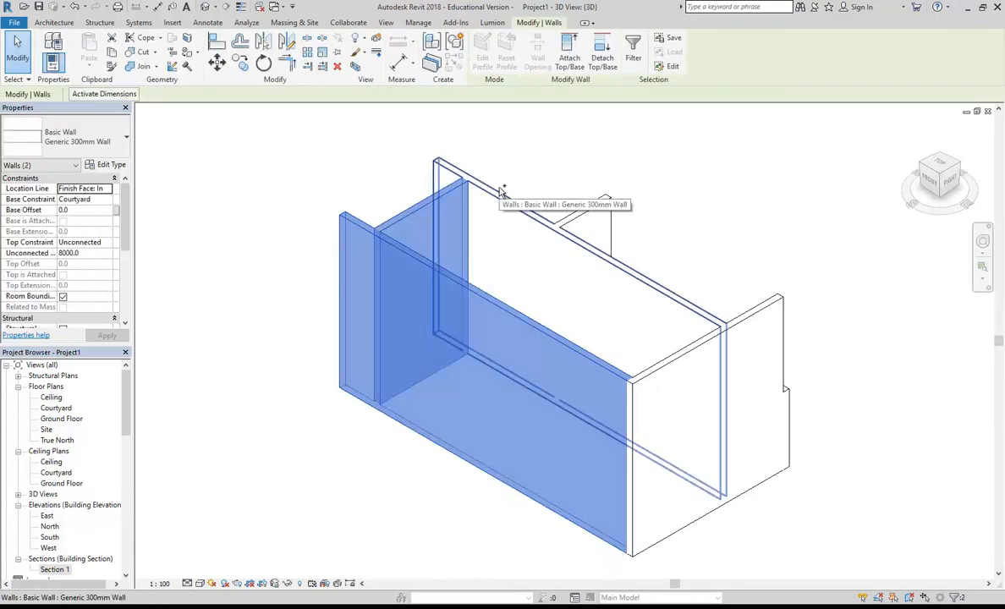
left_click(496, 197, "ctrl")
left_click(589, 216, "ctrl")
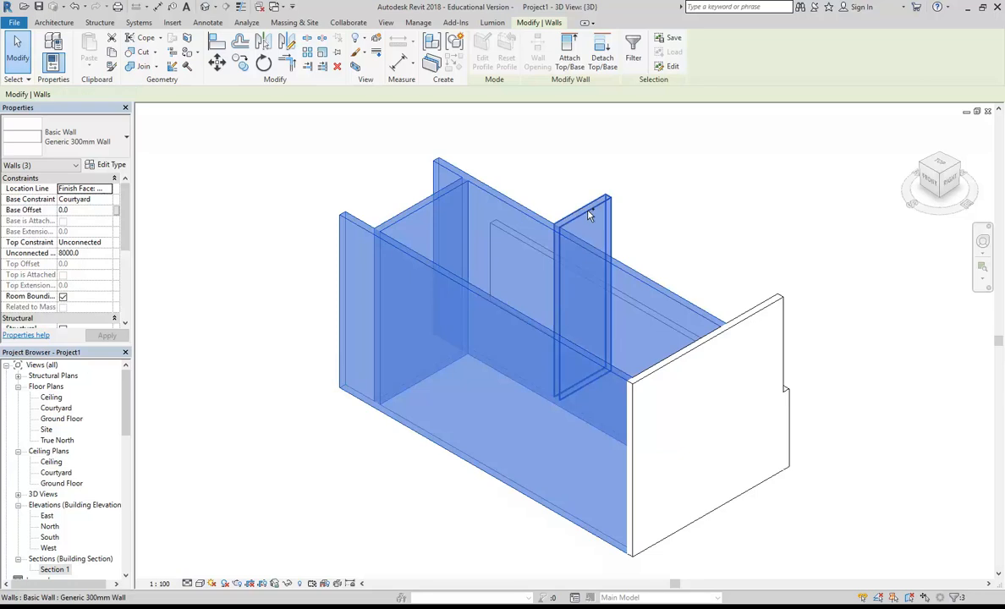
left_click(678, 359, "ctrl")
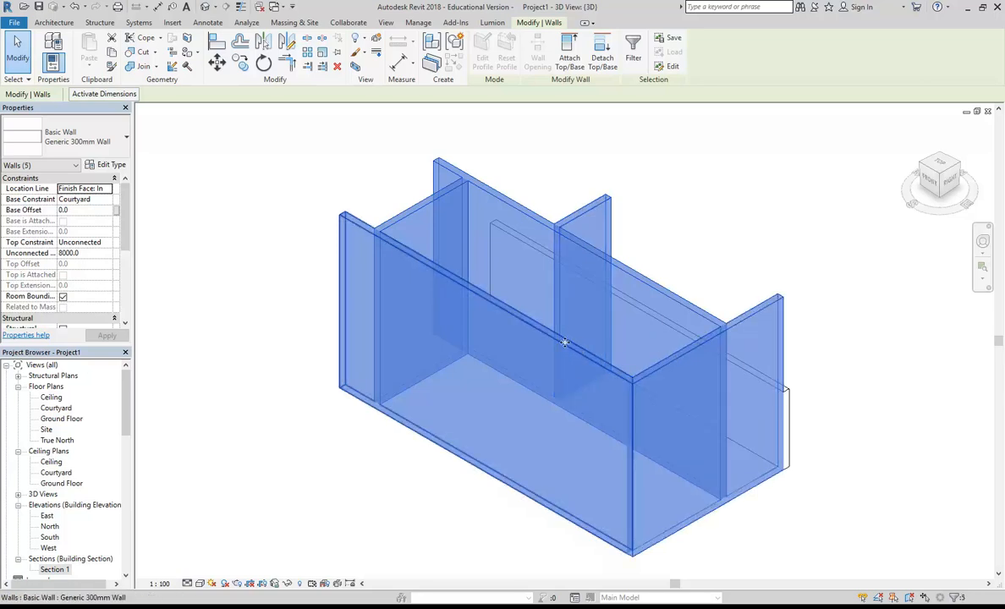
left_click(105, 243)
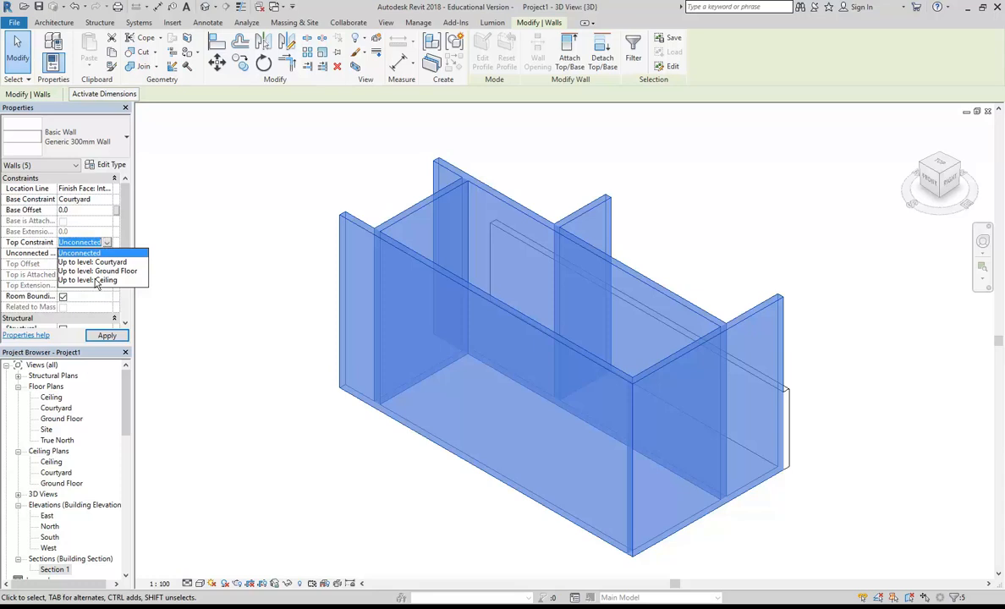
left_click(95, 280)
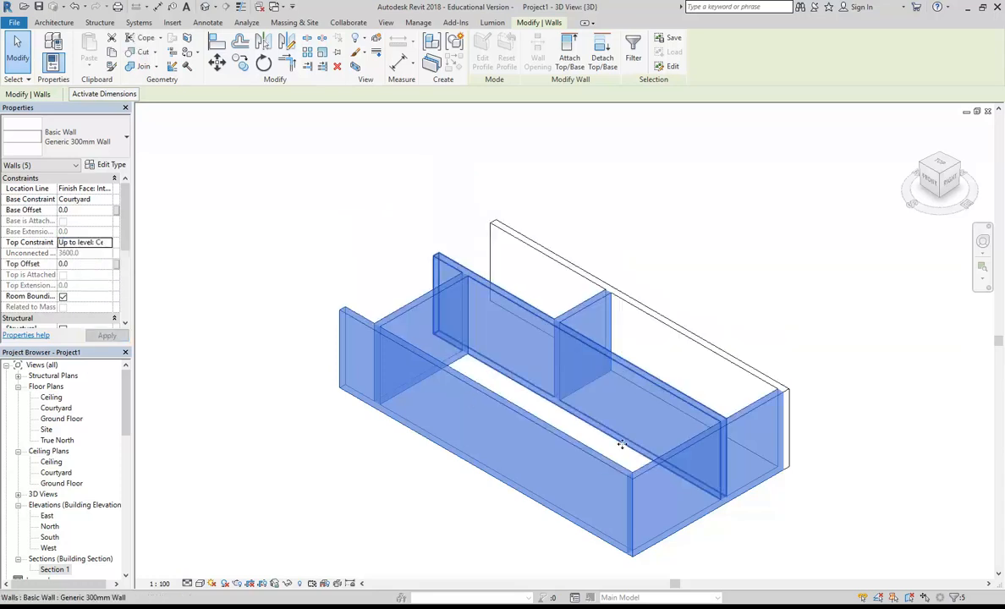
left_click(713, 279)
middle_click_drag(648, 291, 640, 411, "shift")
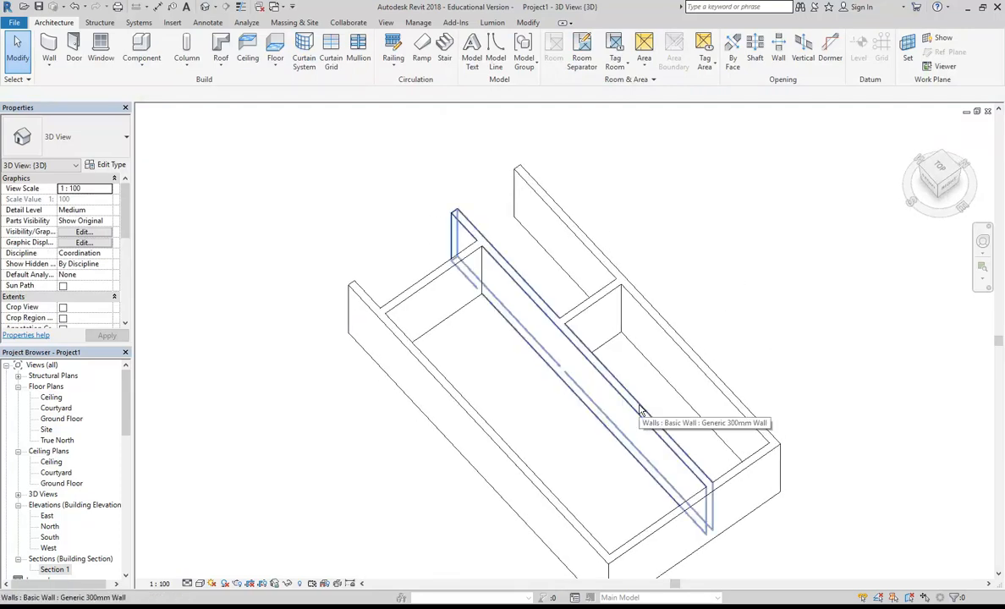
middle_click_drag(640, 411, 588, 426, "shift")
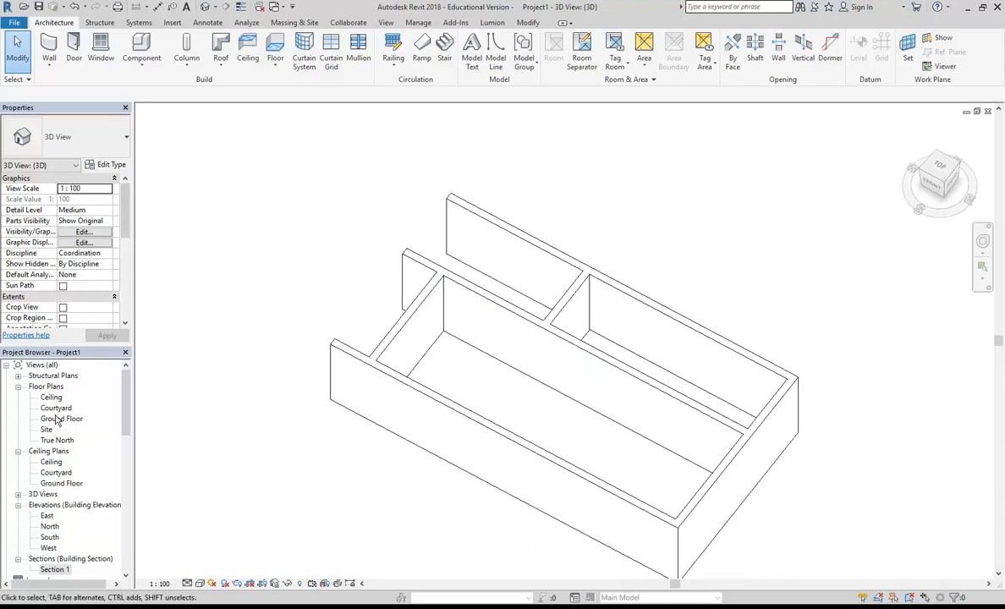
- In the Ground Floor plan, create a Generic 150mm floor with a 6150 by 2750 mm rectangular boundary filling the open-ended upper-left bay between the walls
double_click(61, 422)
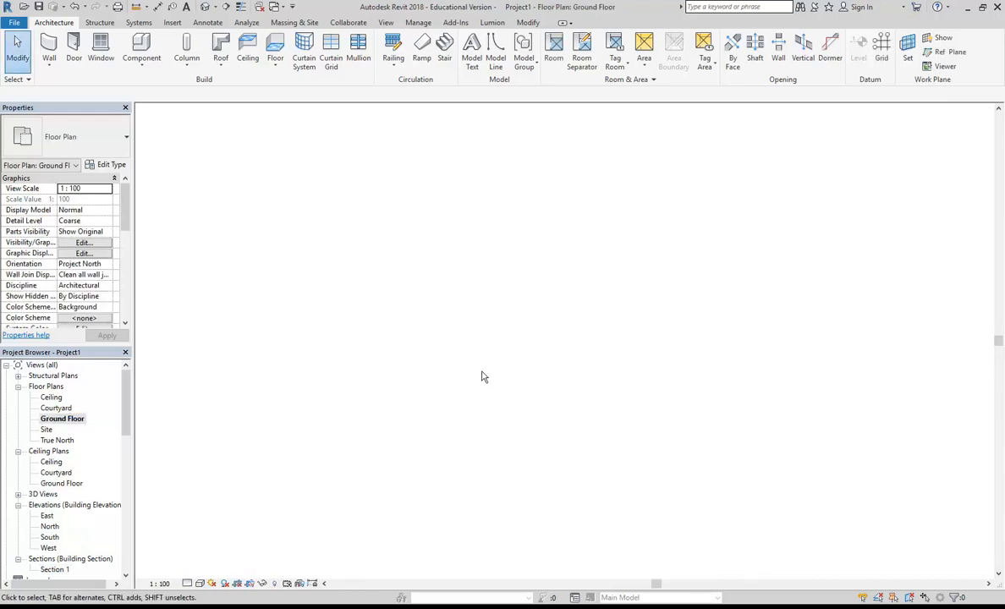
scroll(535, 372, "up", 5)
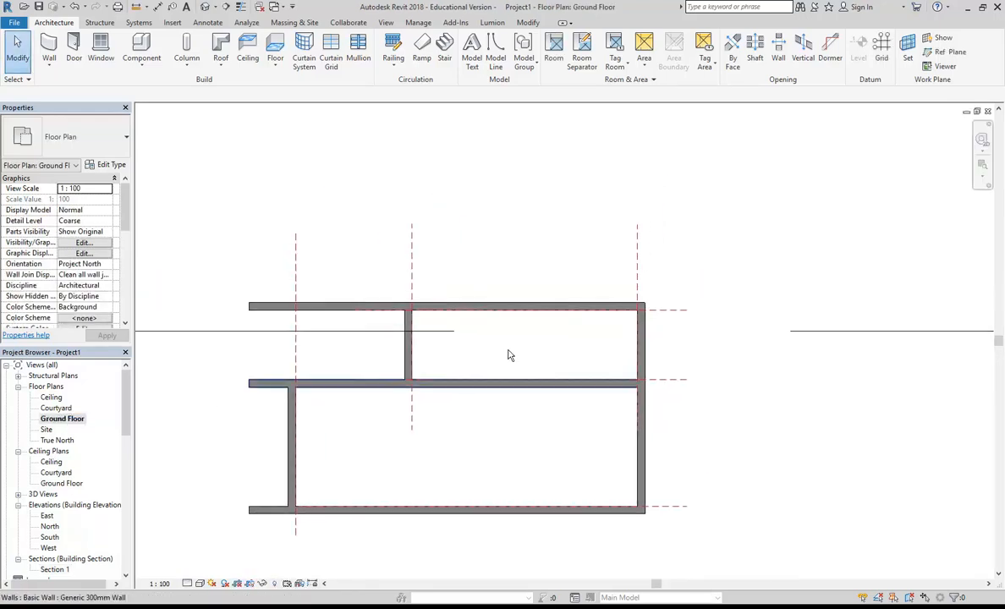
scroll(473, 372, "up", 2)
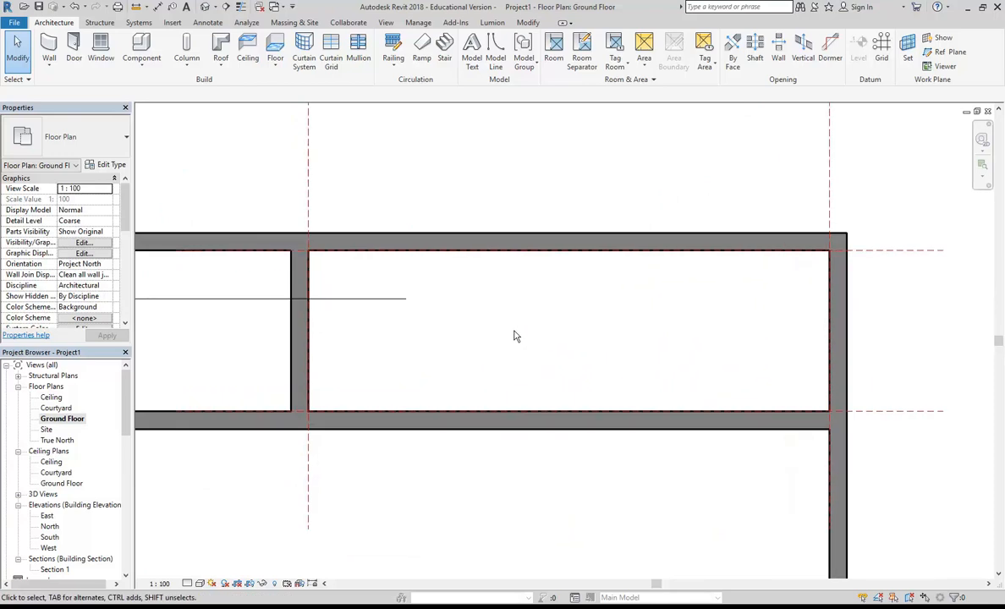
middle_click_drag(435, 312, 619, 265)
scroll(395, 282, "down", 1)
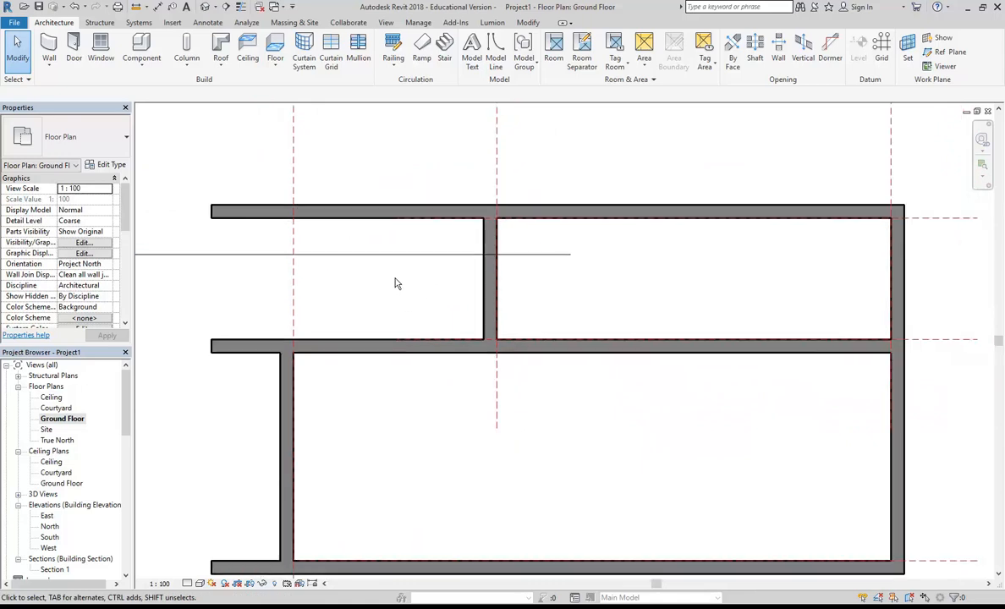
middle_click_drag(395, 282, 386, 283)
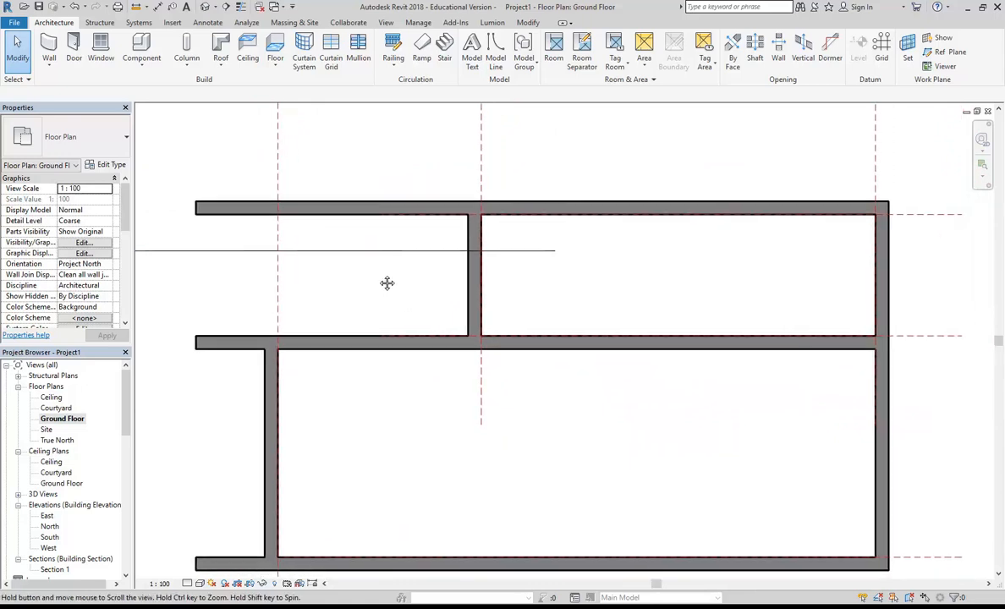
left_click(275, 44)
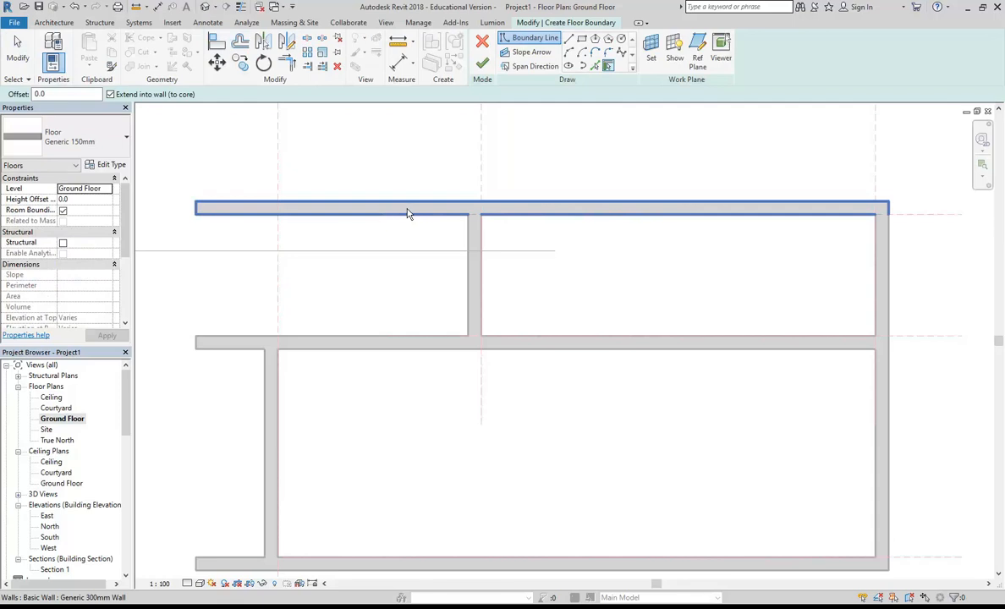
left_click(583, 41)
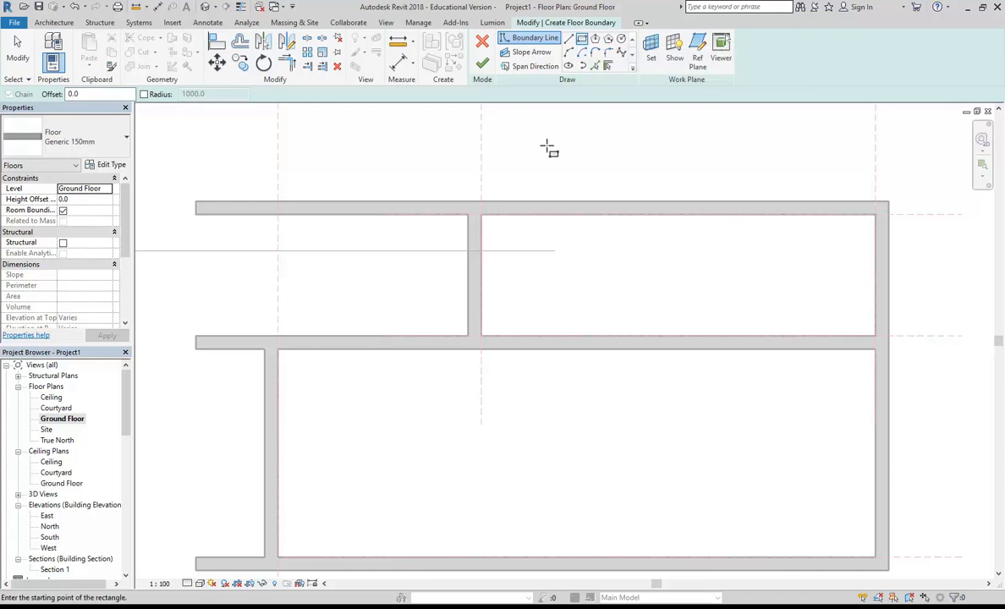
left_click(468, 215)
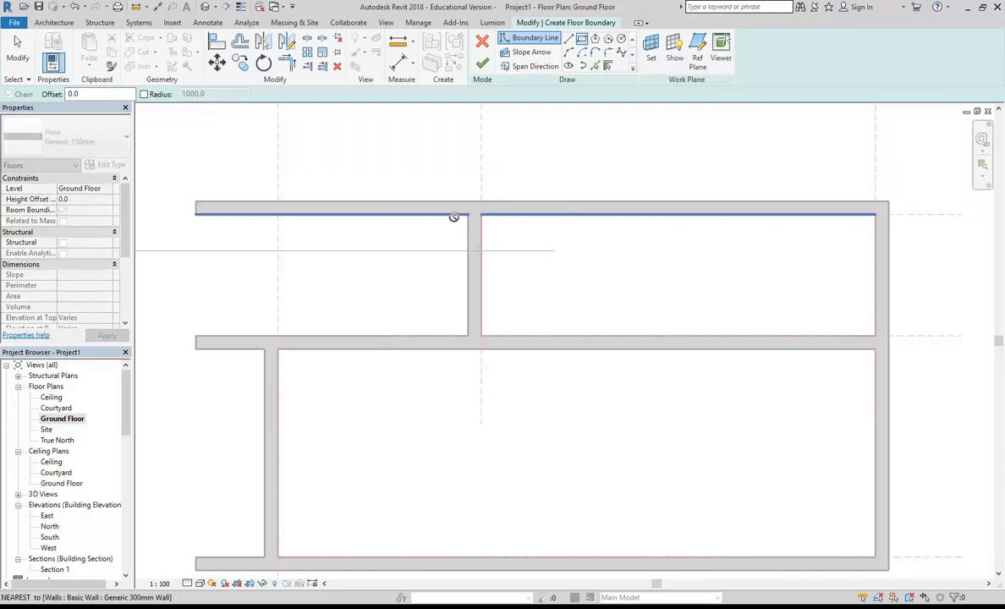
left_click(196, 336)
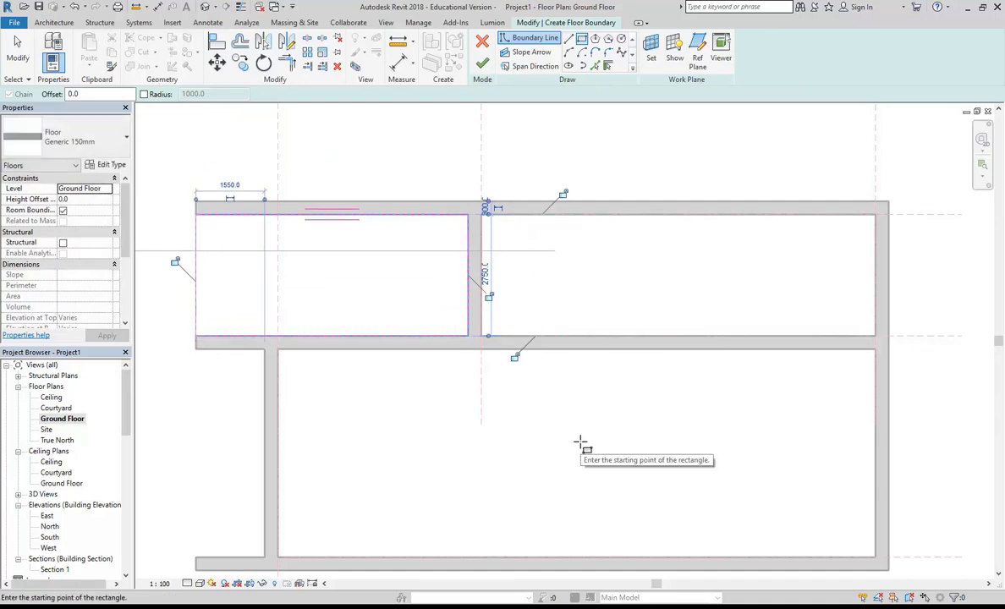
left_click(482, 65)
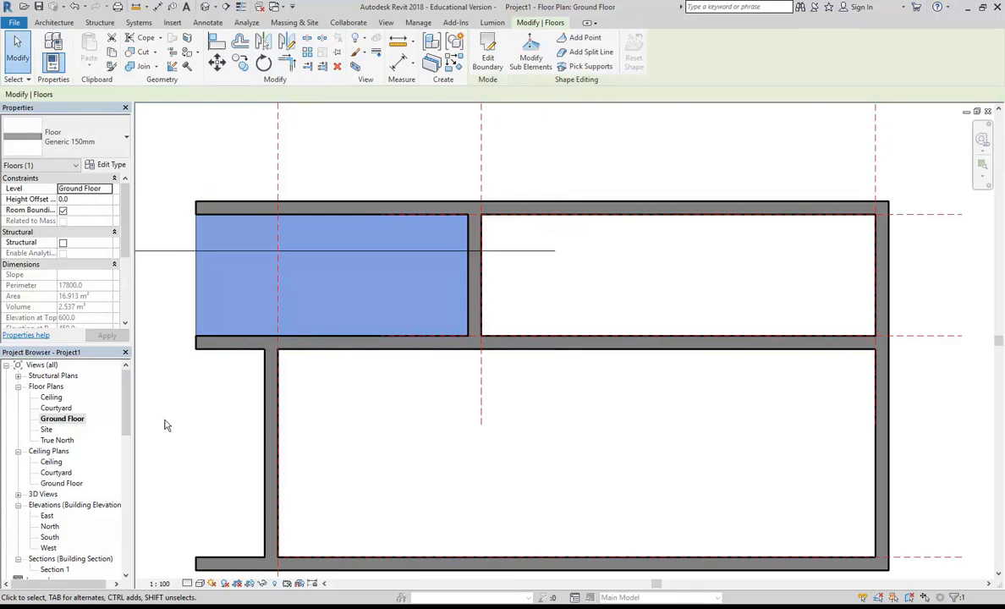
- Open Section 1 and examine how the new floor sits against the walls and the Ground Floor level
scroll(114, 385, "down", 1)
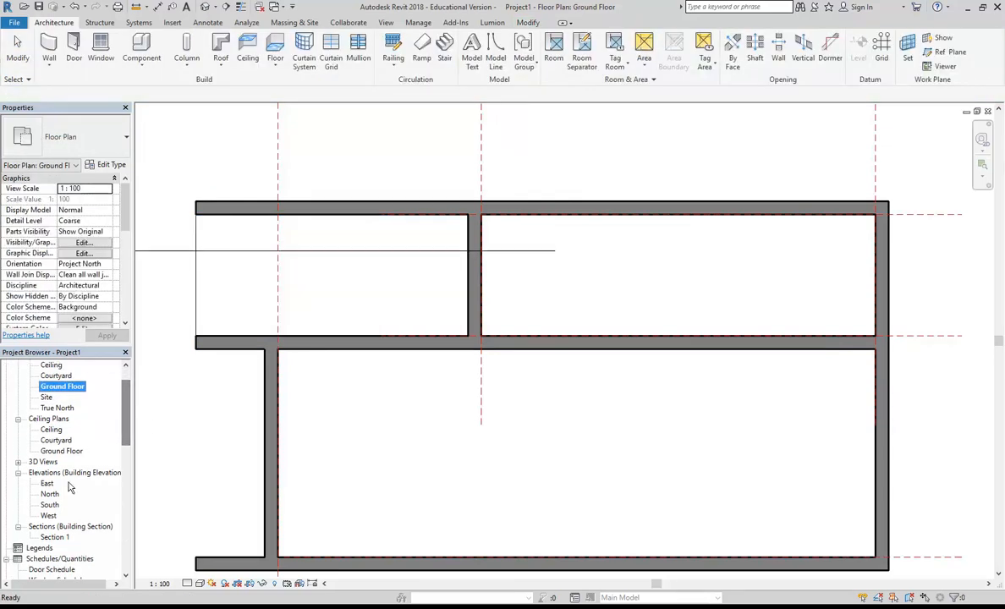
double_click(55, 538)
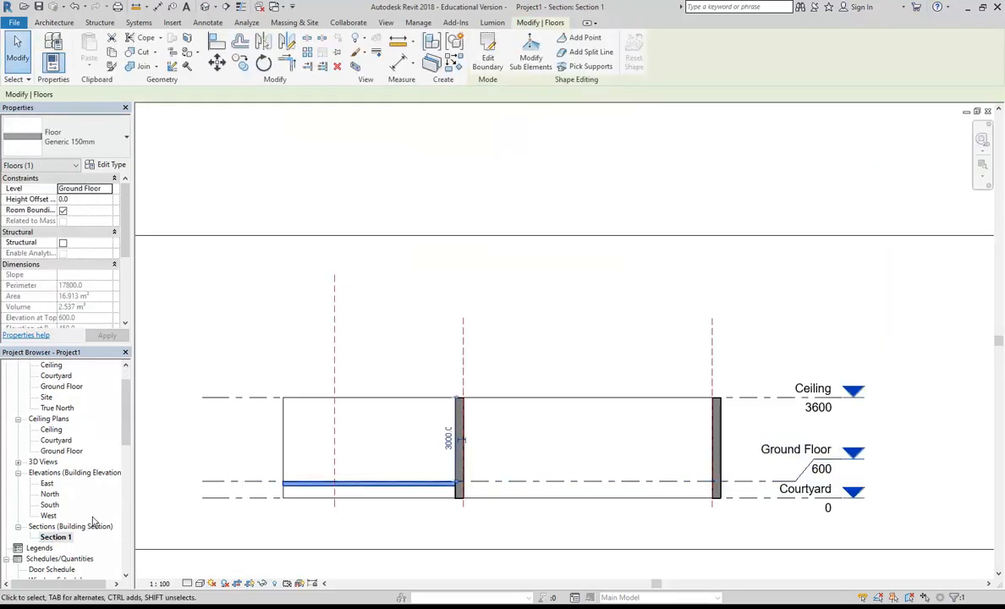
scroll(439, 534, "up", 3)
left_click(396, 397)
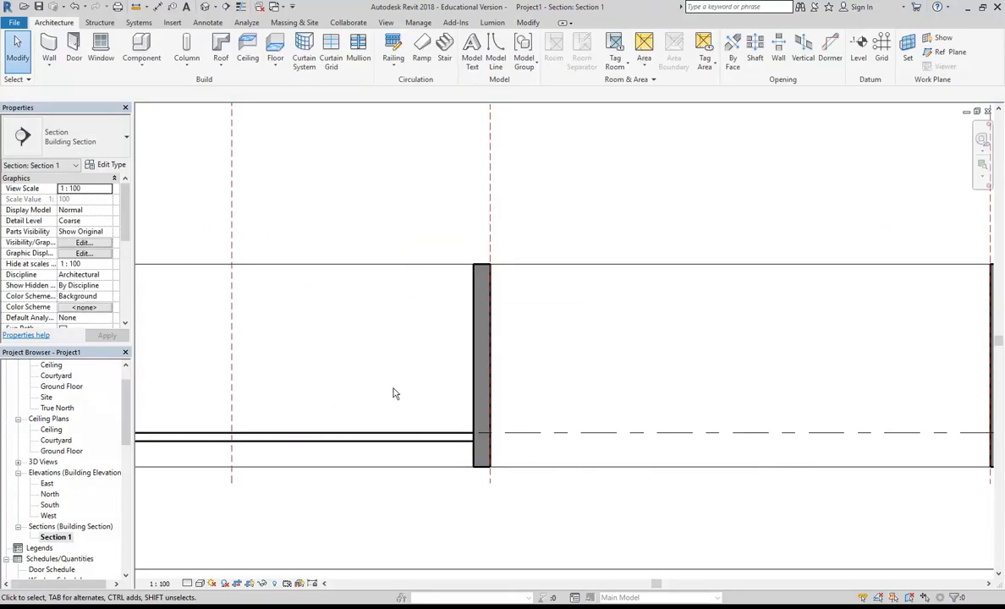
scroll(397, 399, "down", 2)
middle_click_drag(396, 395, 394, 395)
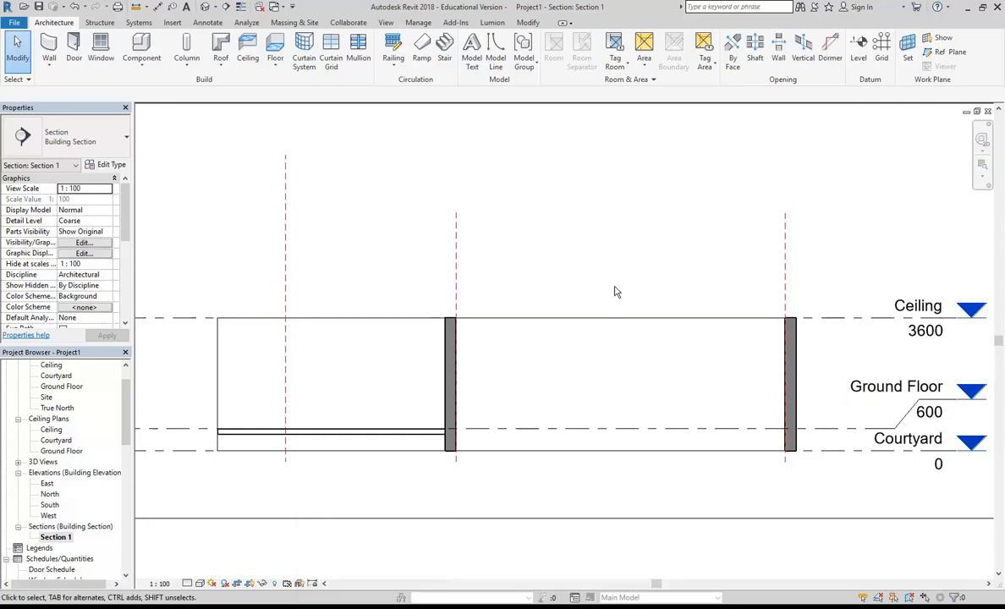
scroll(603, 296, "down", 1)
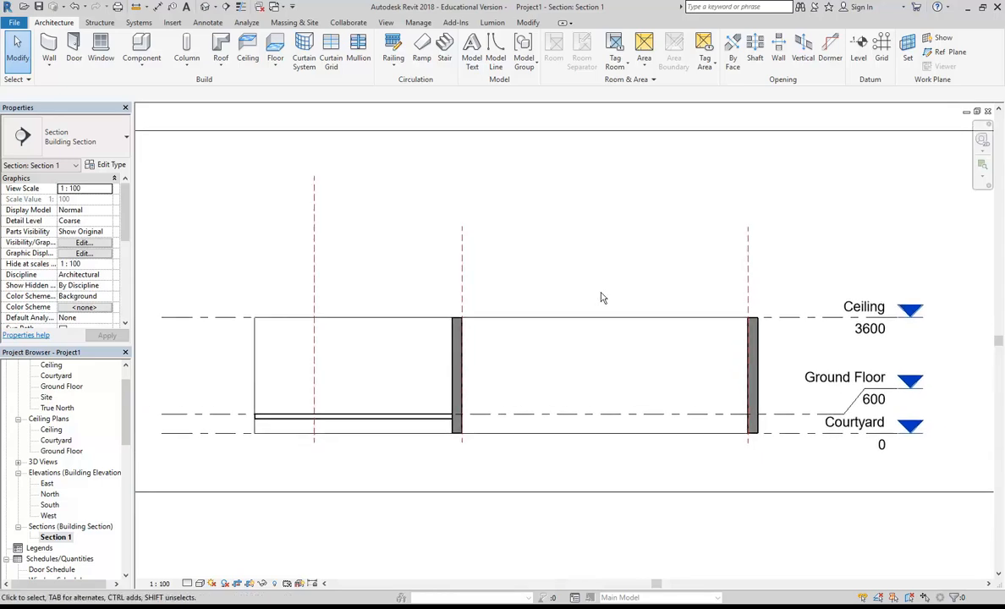